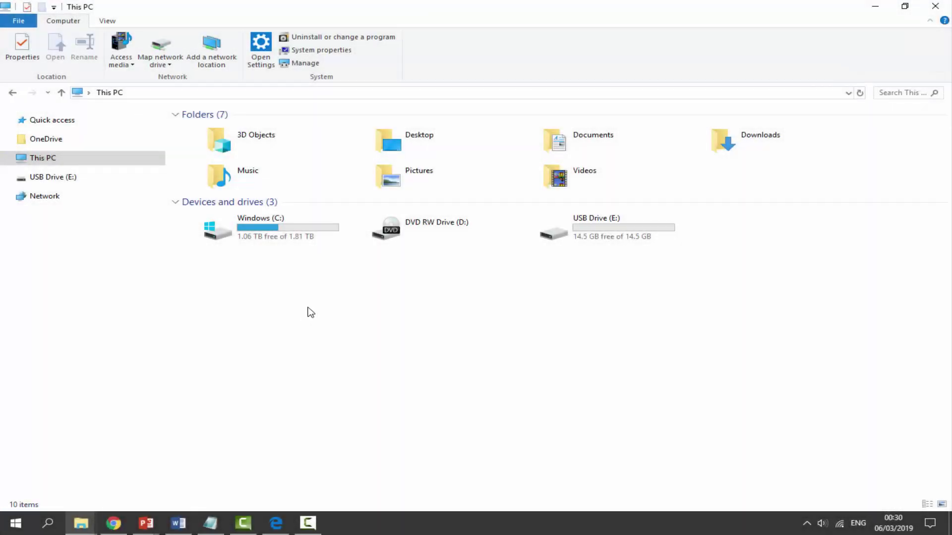
Check the contents of USB Drive (E:) and return to This PC.
click(552, 242)
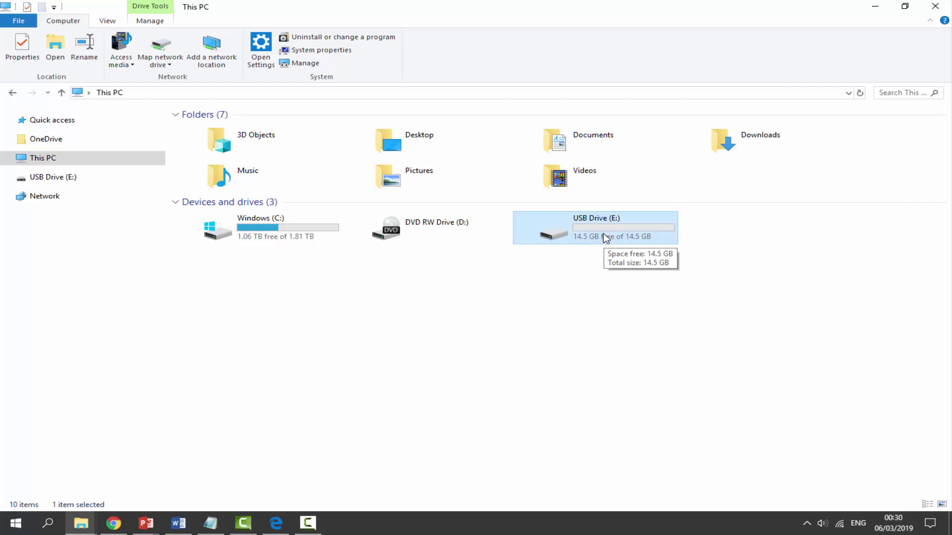
double_click(586, 227)
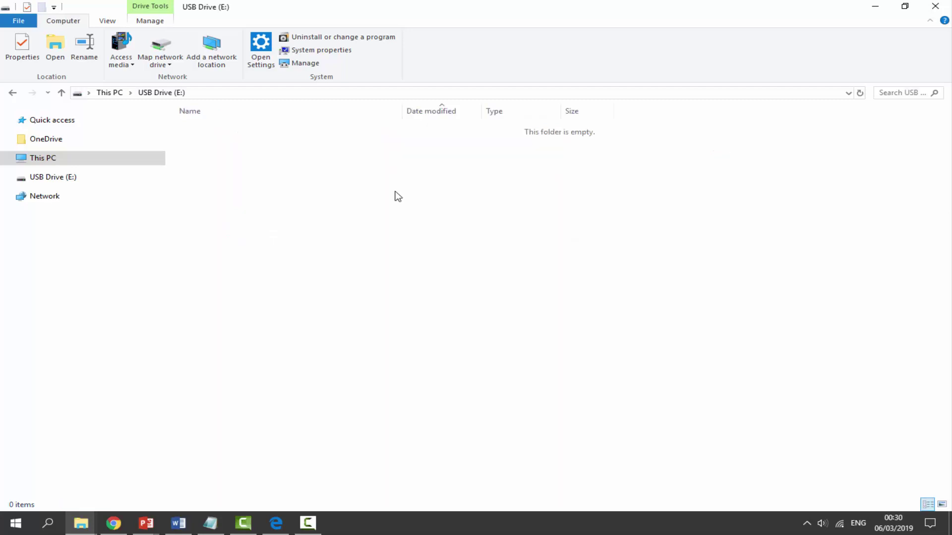
click(12, 93)
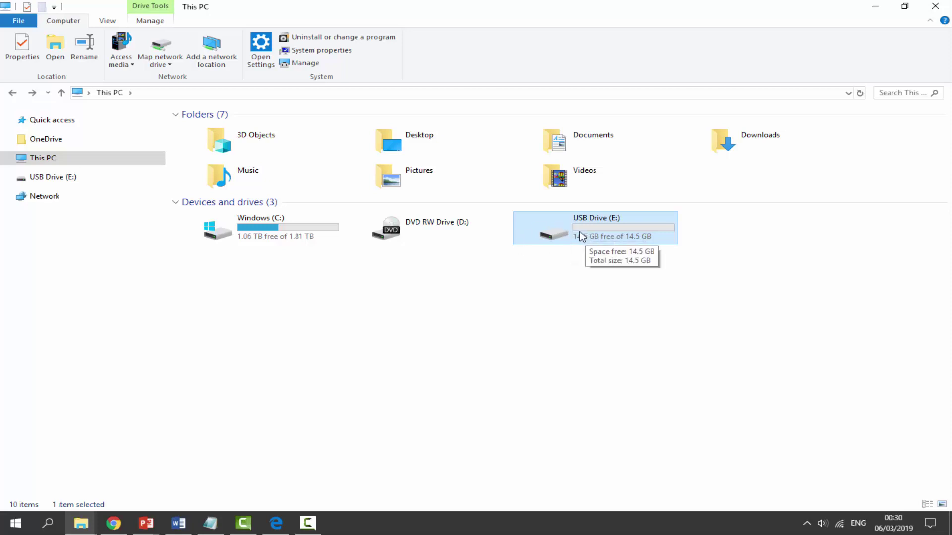
Set up a format of USB Drive (E:) with 14.5 GB capacity, exFAT file system and default allocation size.
right_click(595, 233)
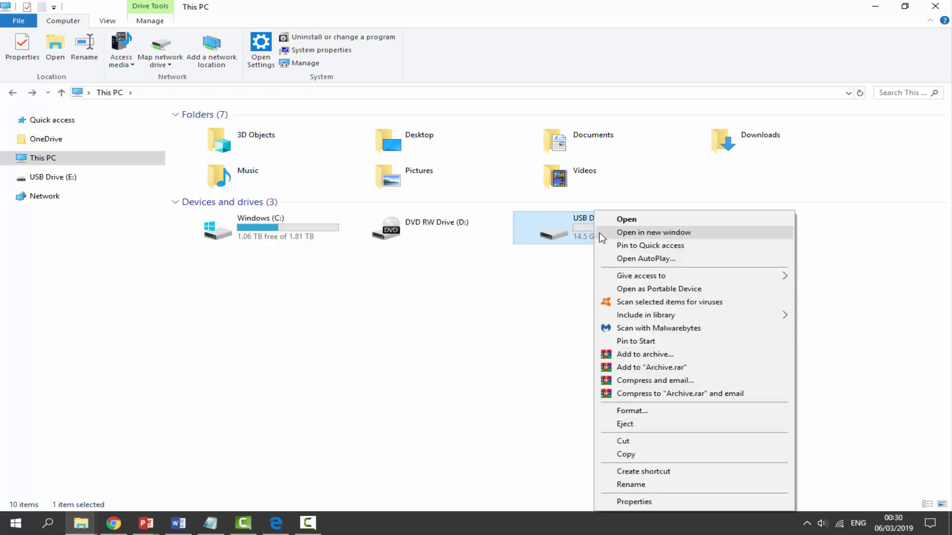
click(635, 411)
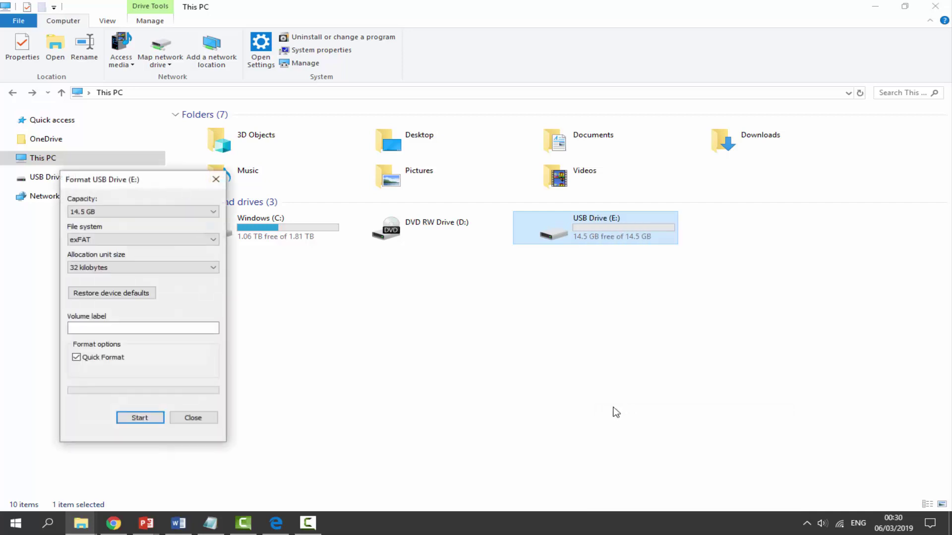
drag(148, 183, 478, 177)
click(416, 206)
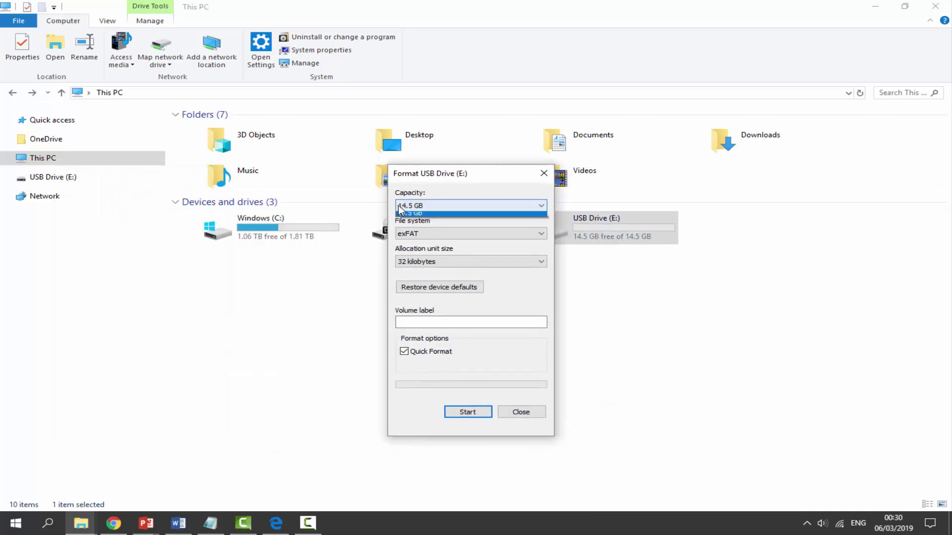
click(411, 220)
click(414, 233)
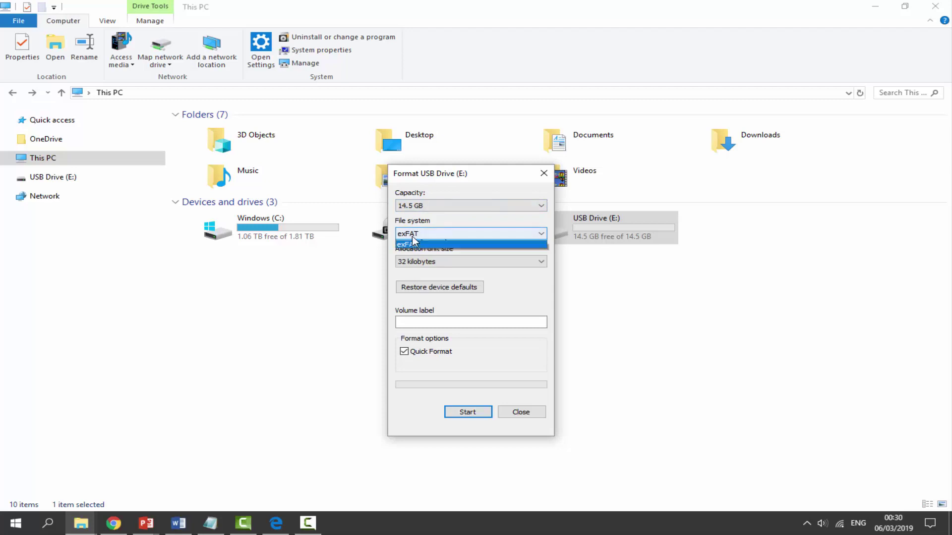
click(408, 260)
click(414, 262)
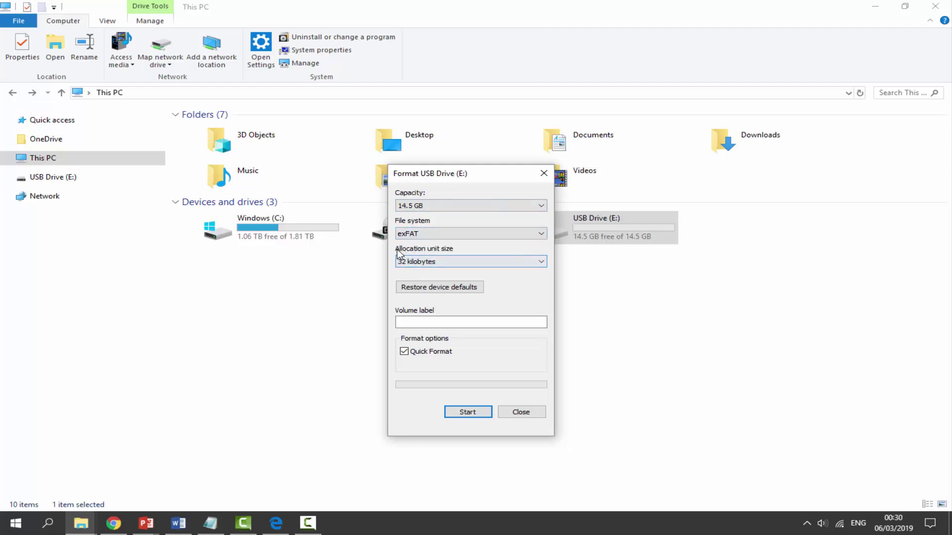
click(410, 265)
click(412, 272)
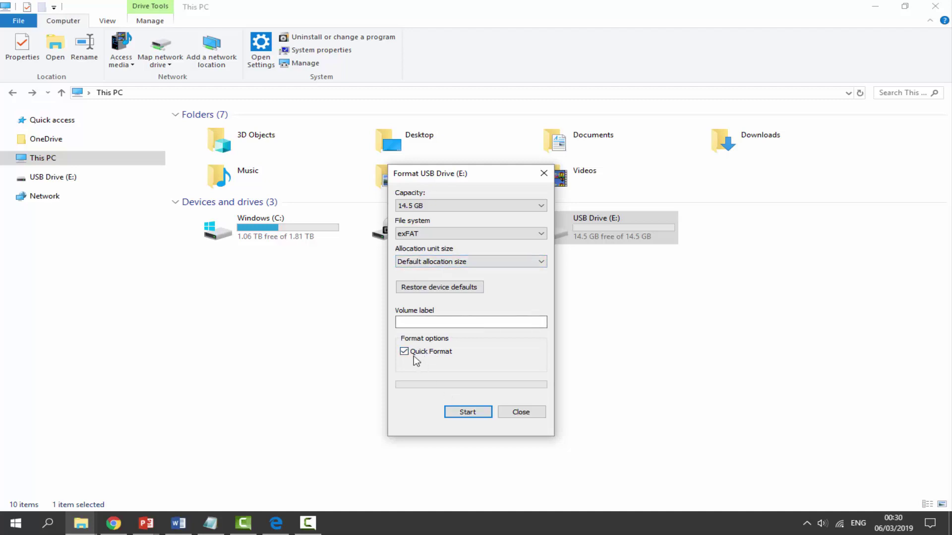
Run the quick format of USB Drive (E:), accept erasing all its data, and close the format dialog.
click(460, 416)
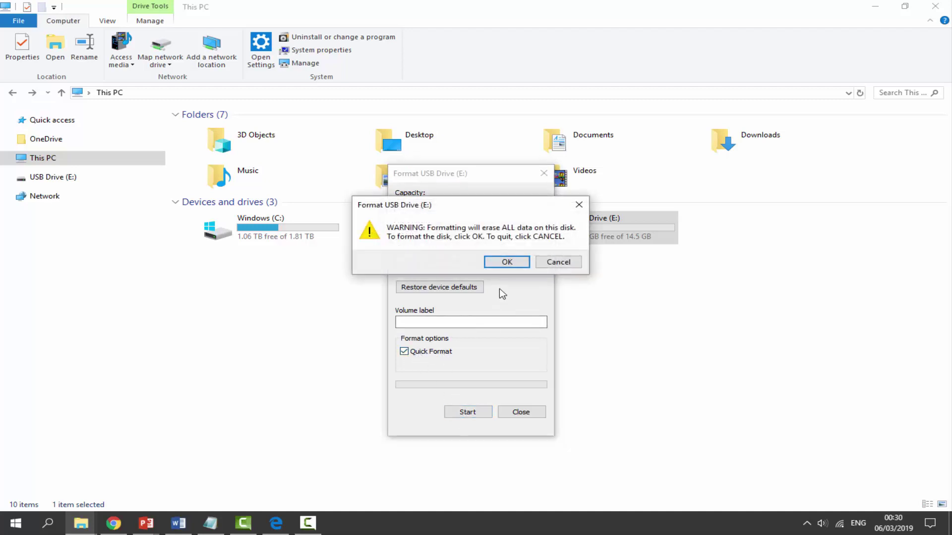
click(503, 261)
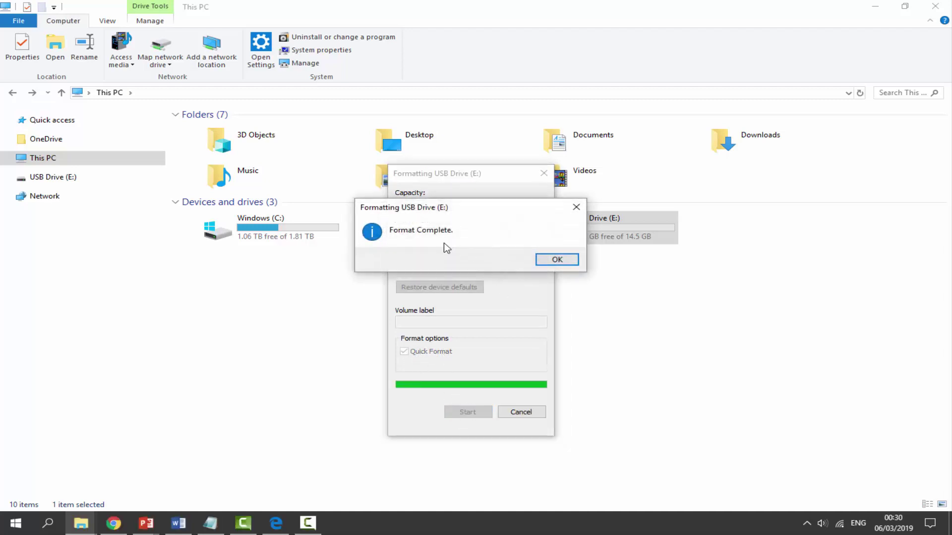
click(548, 260)
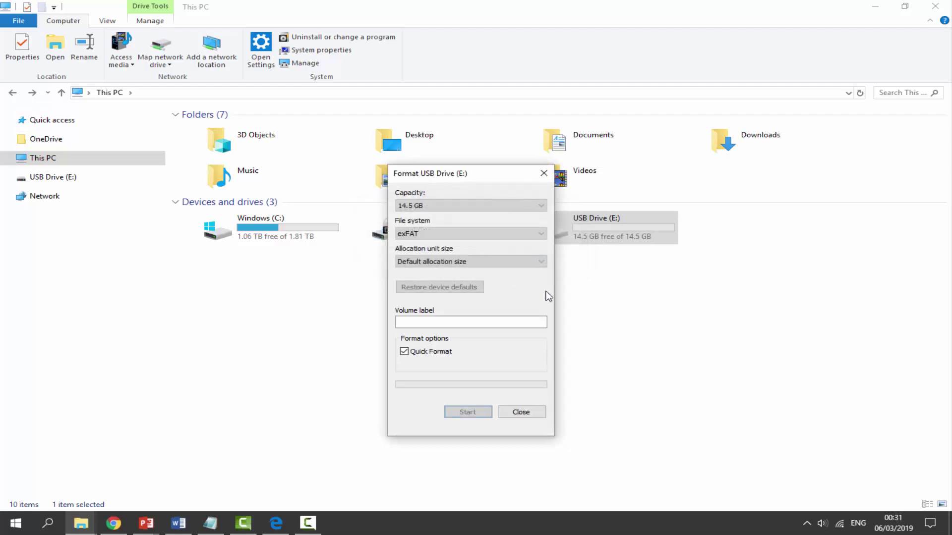
click(529, 413)
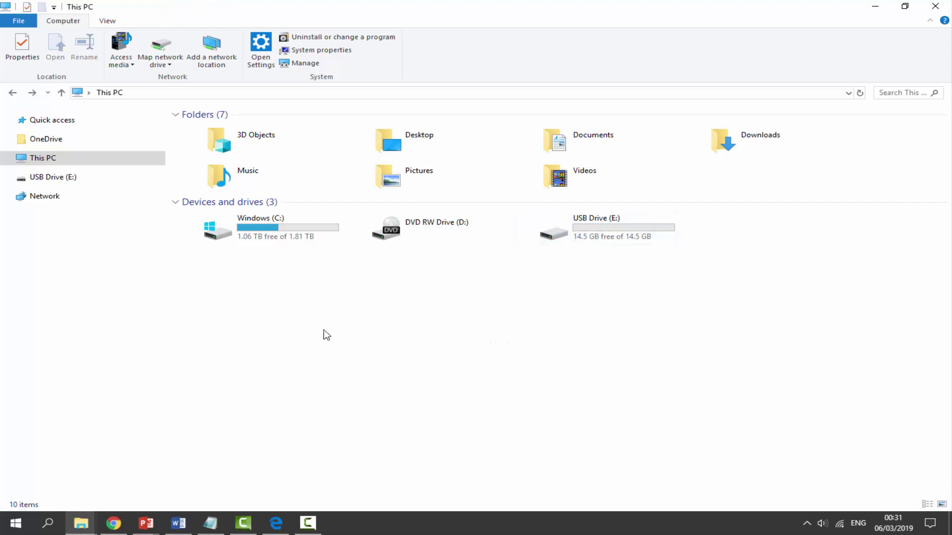
Switch to Chrome and download Autoplugin.vpk from the 3.81 release on the Autoplugin GitHub page.
click(114, 523)
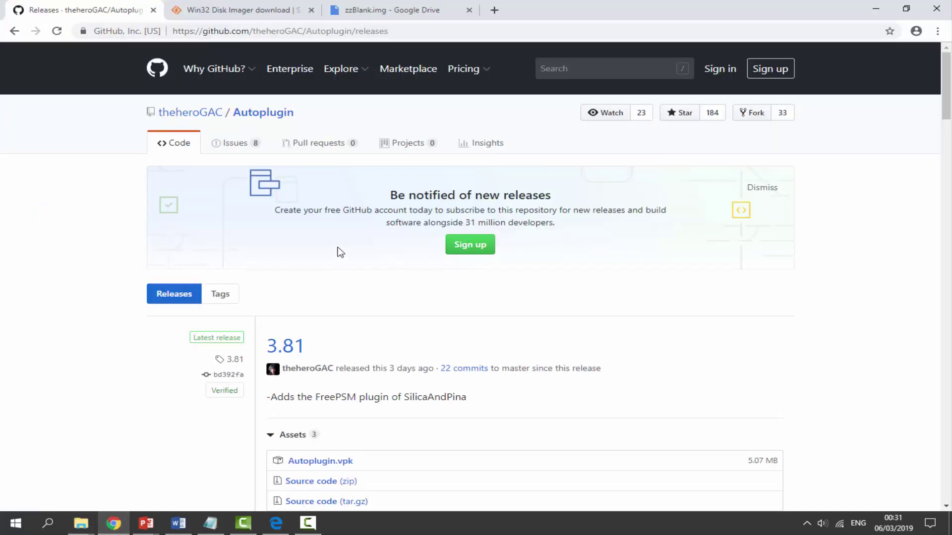
scroll(337, 250, down, 3)
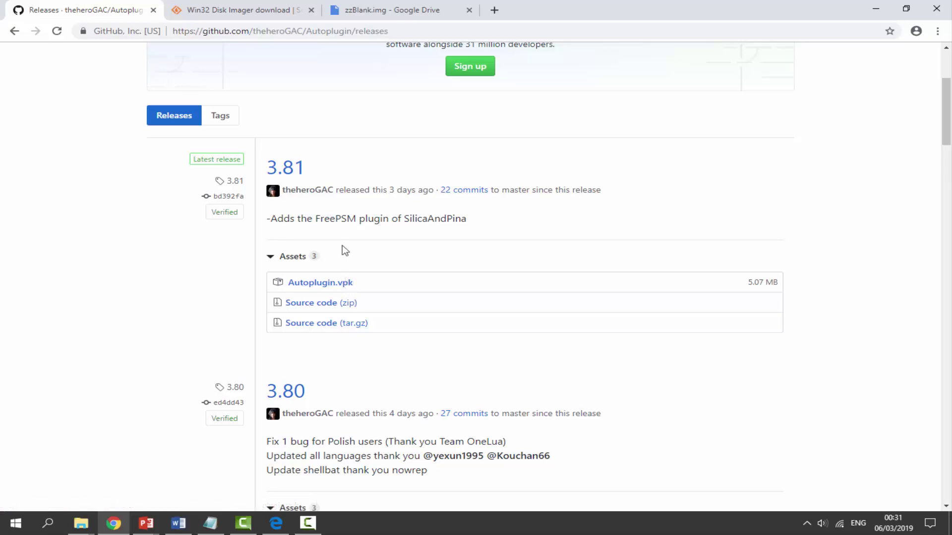
click(346, 288)
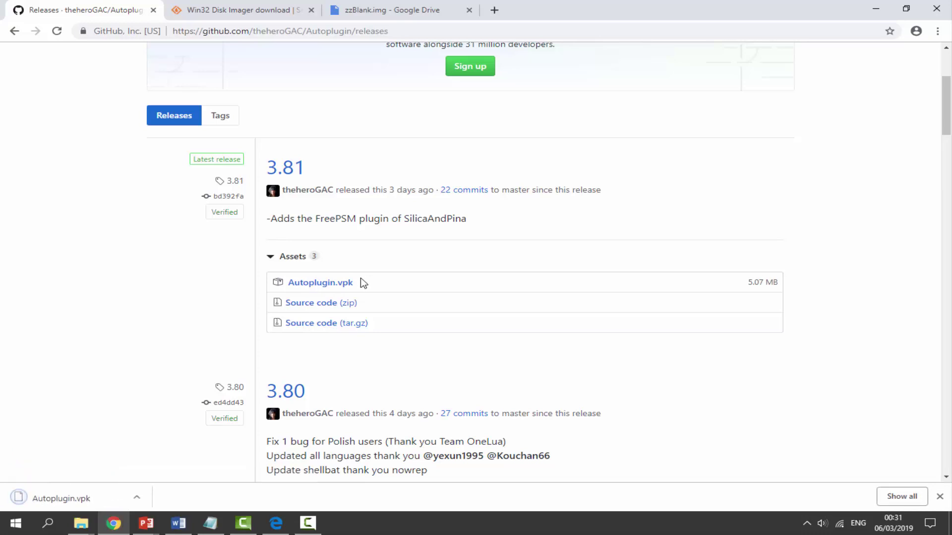
scroll(363, 280, up, 5)
Download the Win32 Disk Imager installer from SourceForge and zzBlank.img from Google Drive, and dismiss the download list.
click(242, 9)
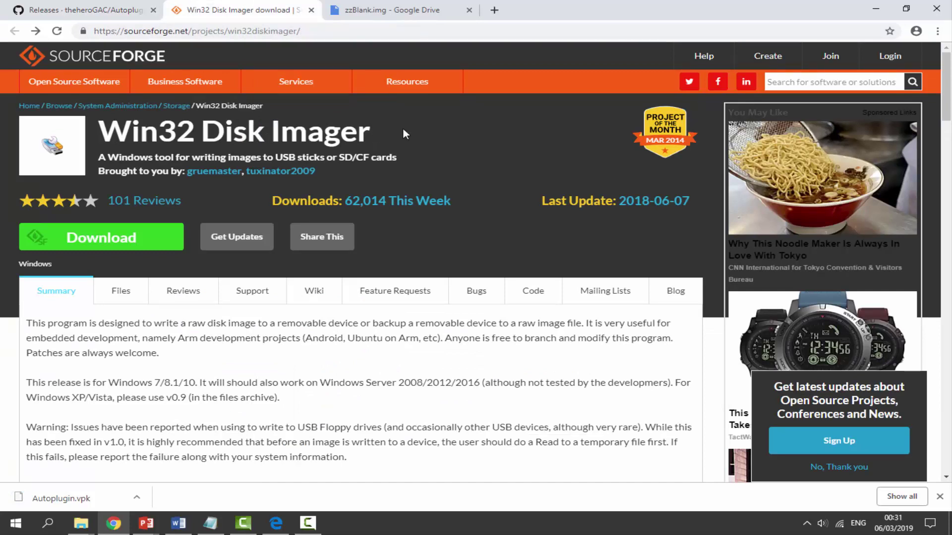
click(102, 237)
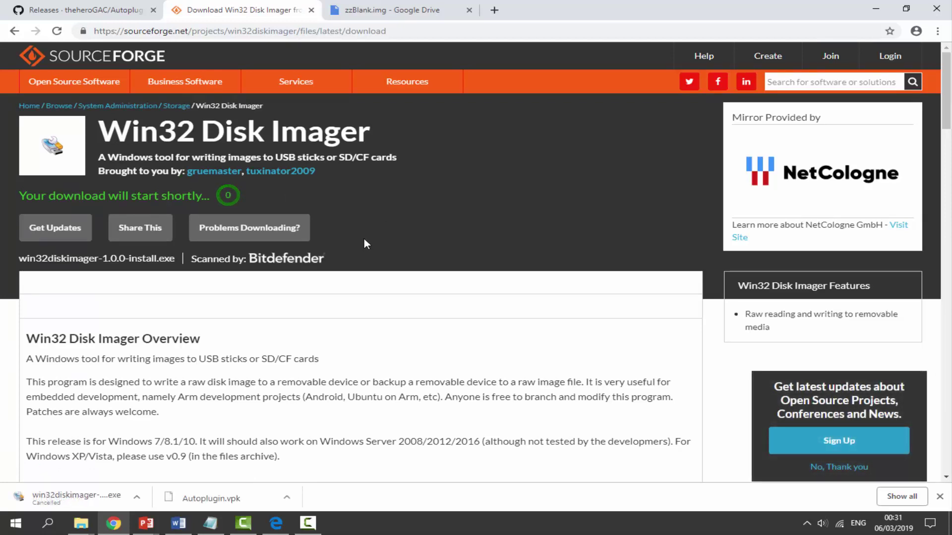
click(370, 11)
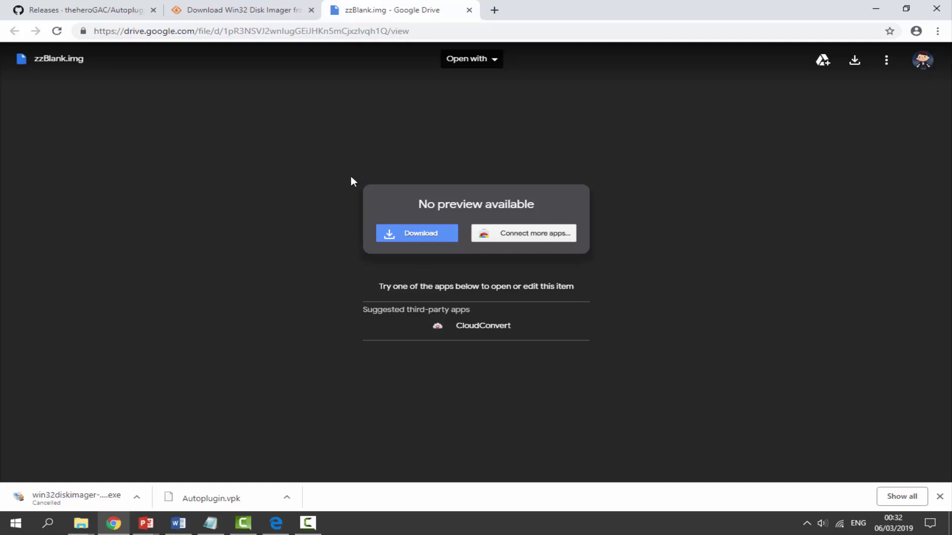
click(388, 237)
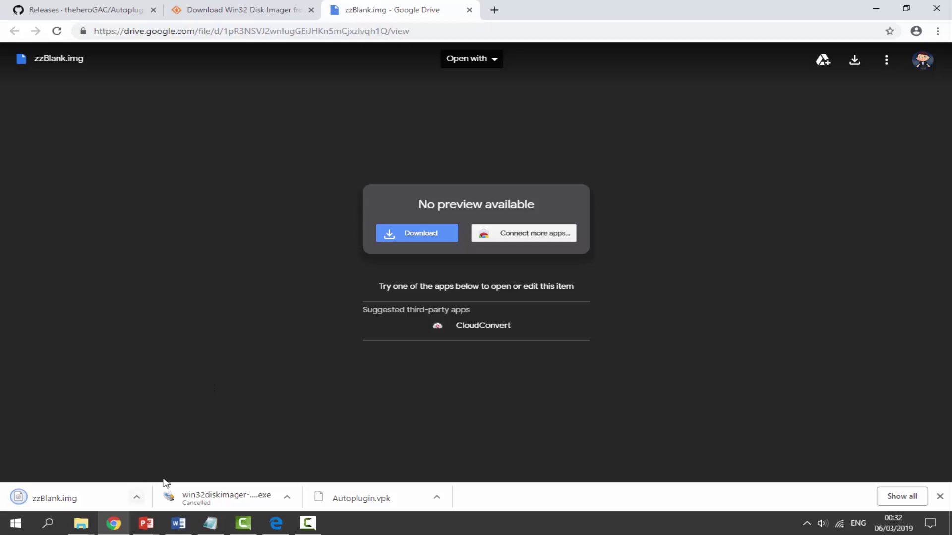
click(939, 497)
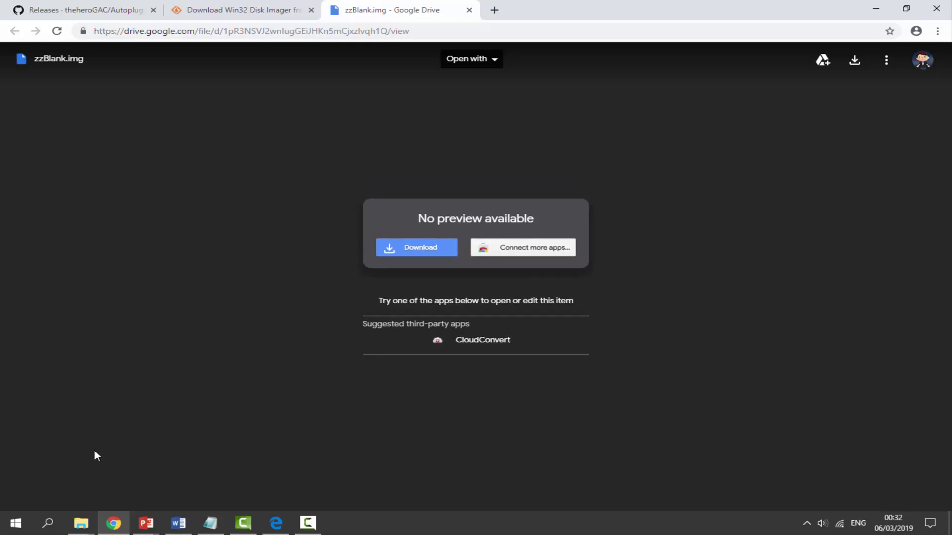
Switch to the File Explorer window showing the PS Vita folder in Downloads.
mouse_move(82, 521)
click(74, 471)
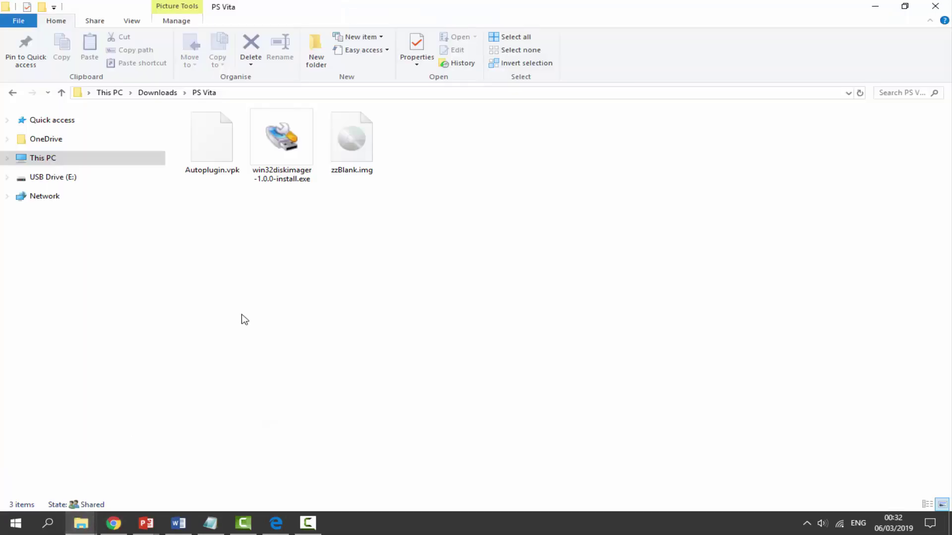
double_click(271, 178)
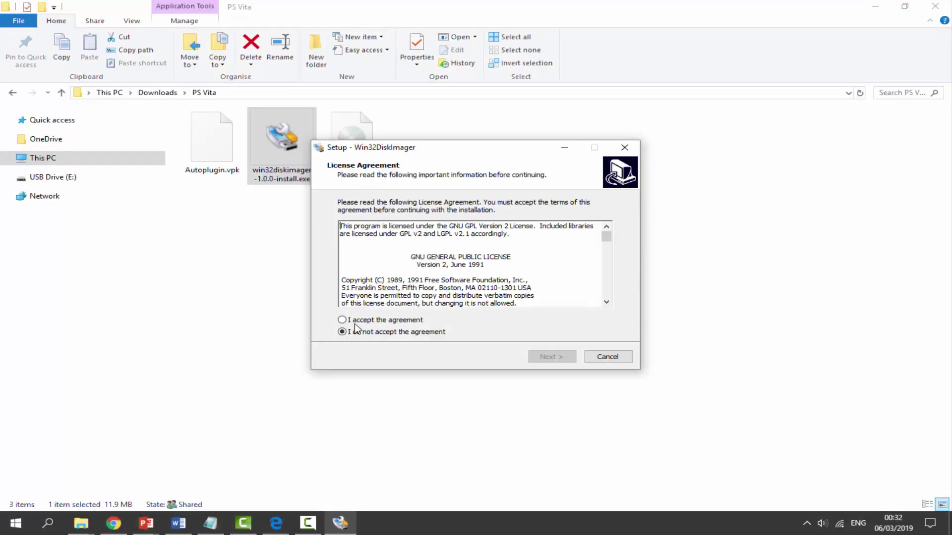
click(353, 320)
click(550, 357)
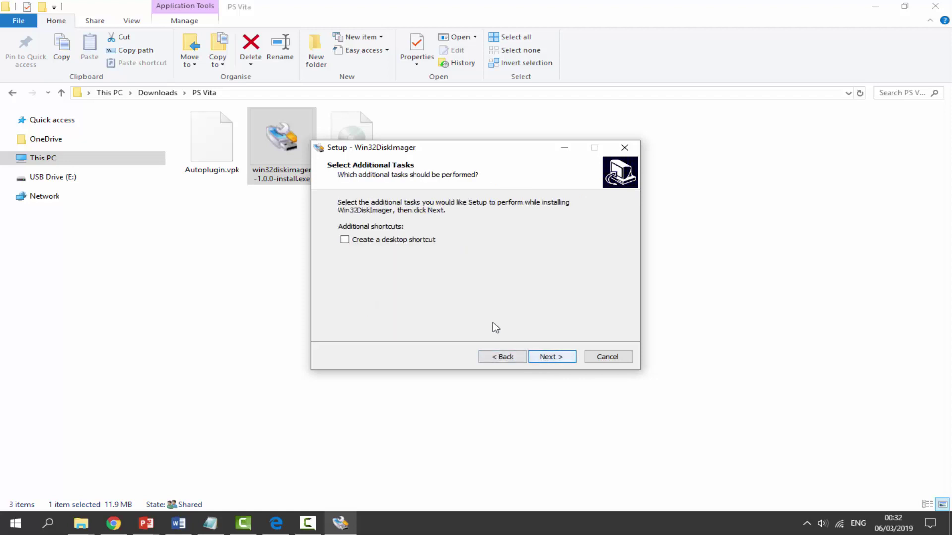
click(555, 359)
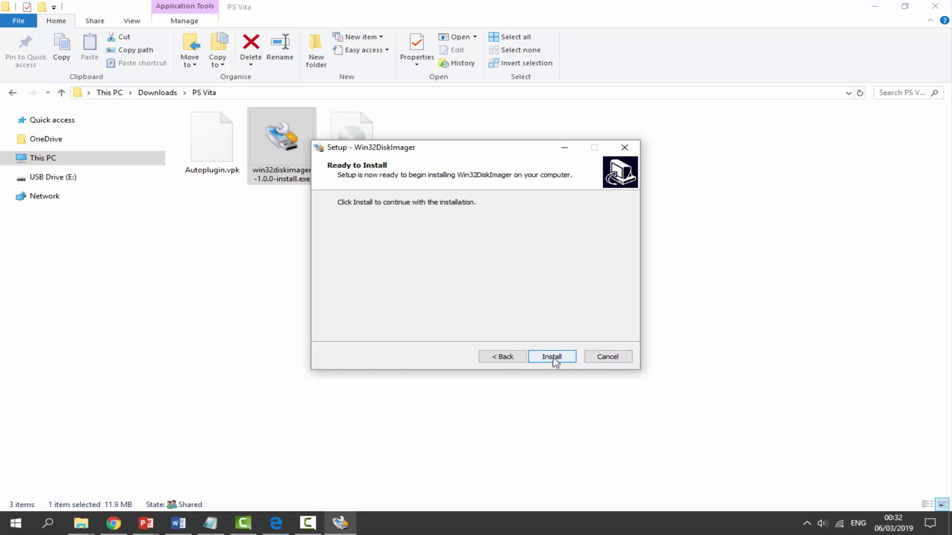
click(605, 357)
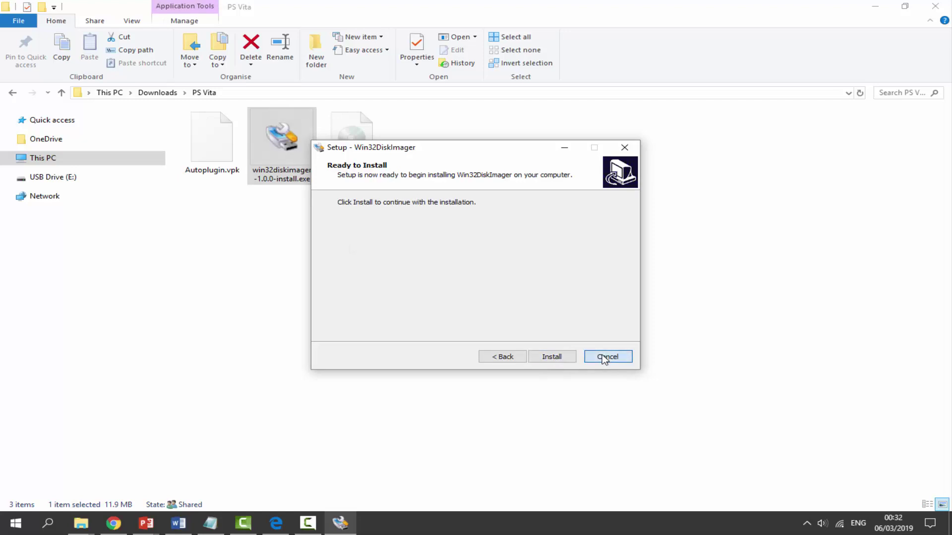
click(518, 319)
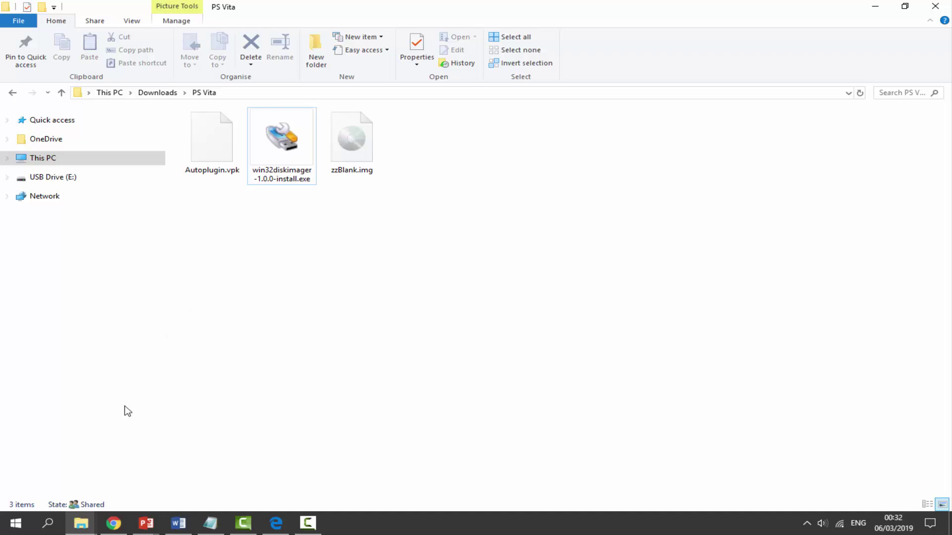
Search Windows for win32 and launch the Win32DiskImager desktop app.
click(48, 525)
text(win32)
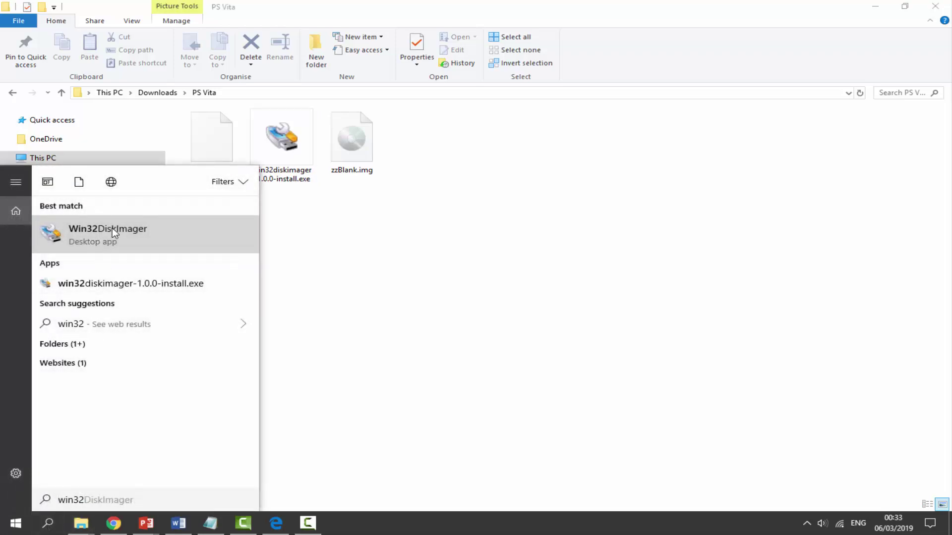
click(163, 242)
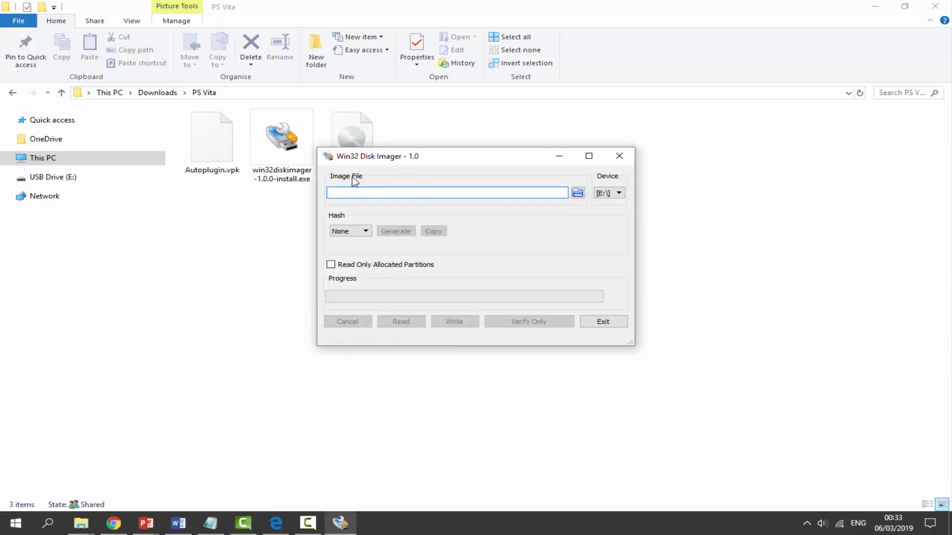
Load zzBlank.img from the PS Vita downloads folder as the image file and choose [E:\] as the target device.
click(577, 193)
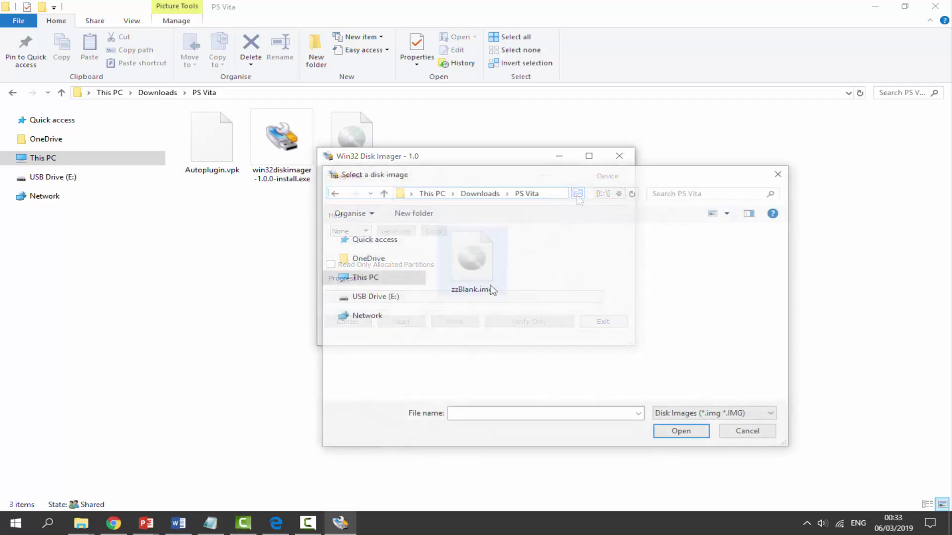
click(459, 279)
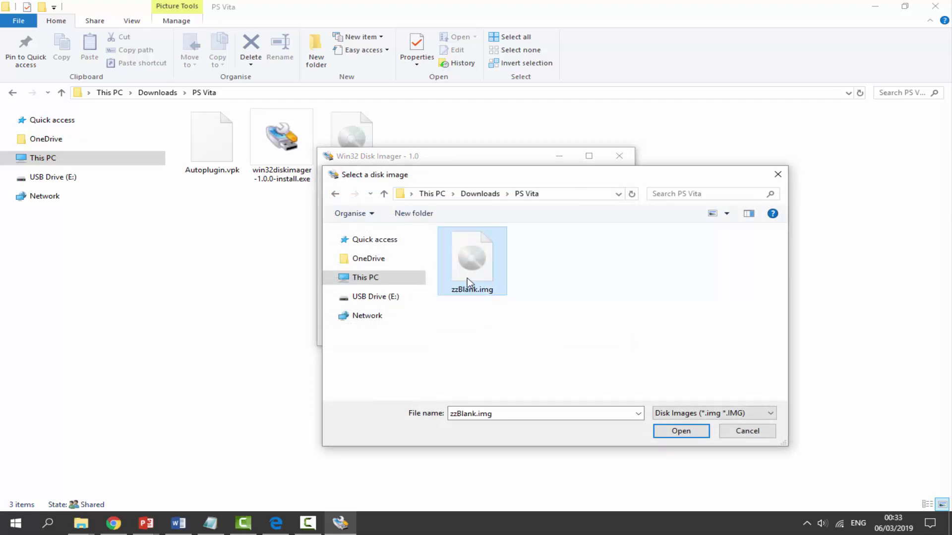
click(667, 433)
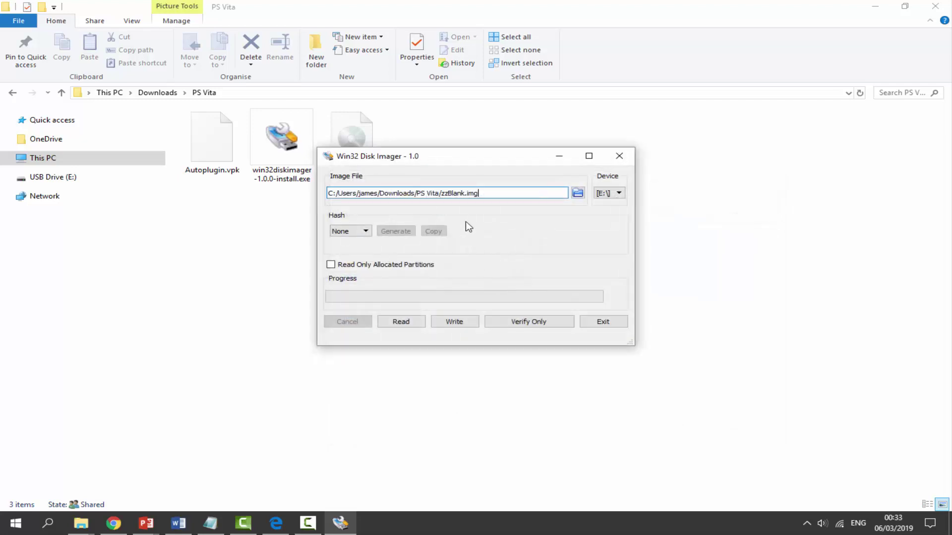
click(609, 194)
click(559, 210)
Write the zzBlank.img image to drive E:, accepting the overwrite, and dismiss the completion message.
click(454, 322)
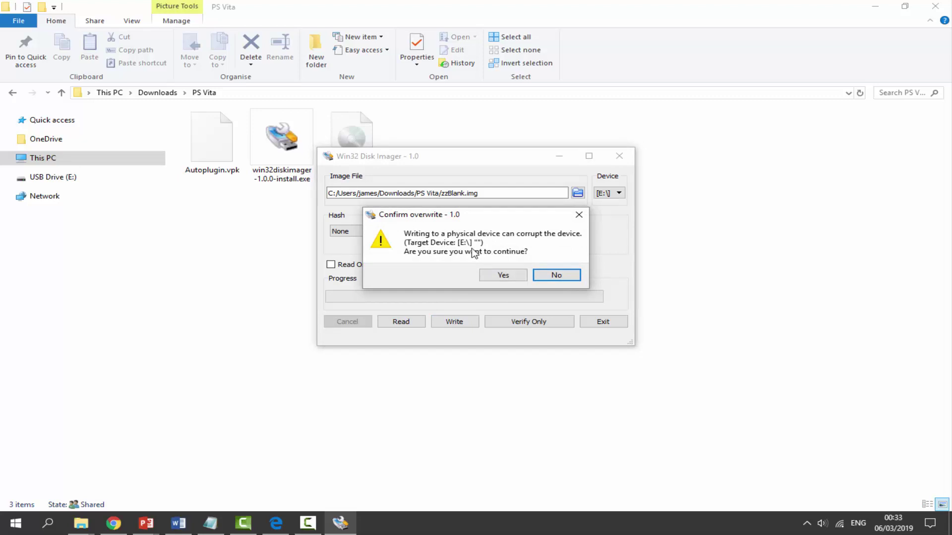
click(502, 275)
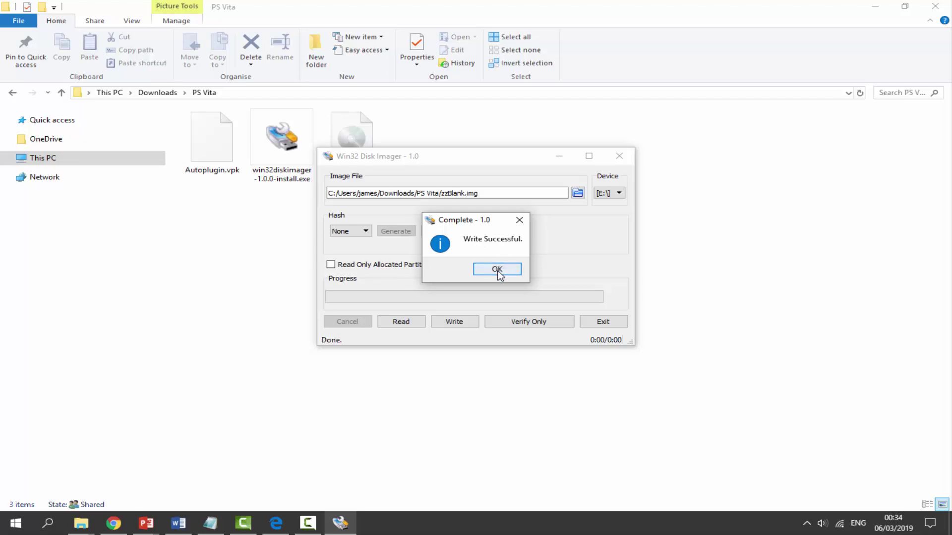
click(498, 269)
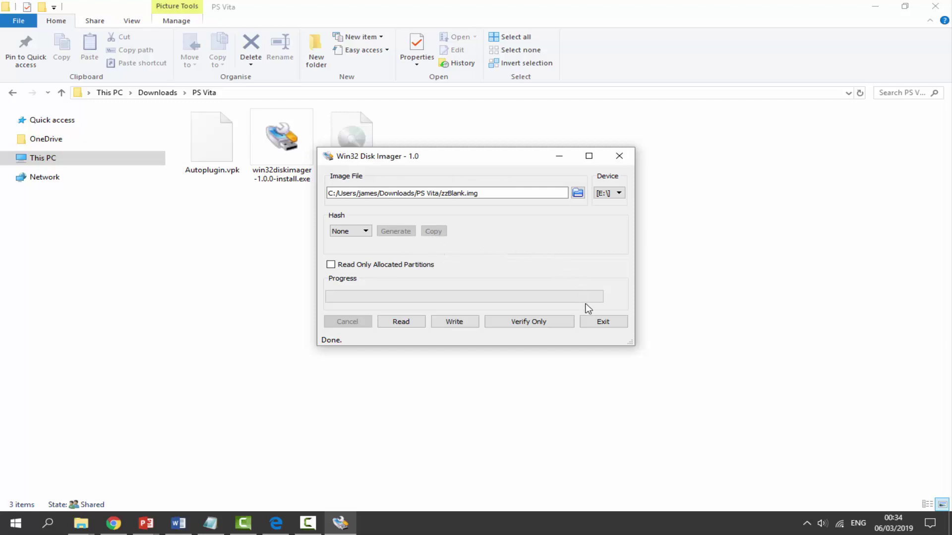
Exit Win32 Disk Imager and configure the format of drive E: with the exFAT file system and default allocation size.
click(600, 323)
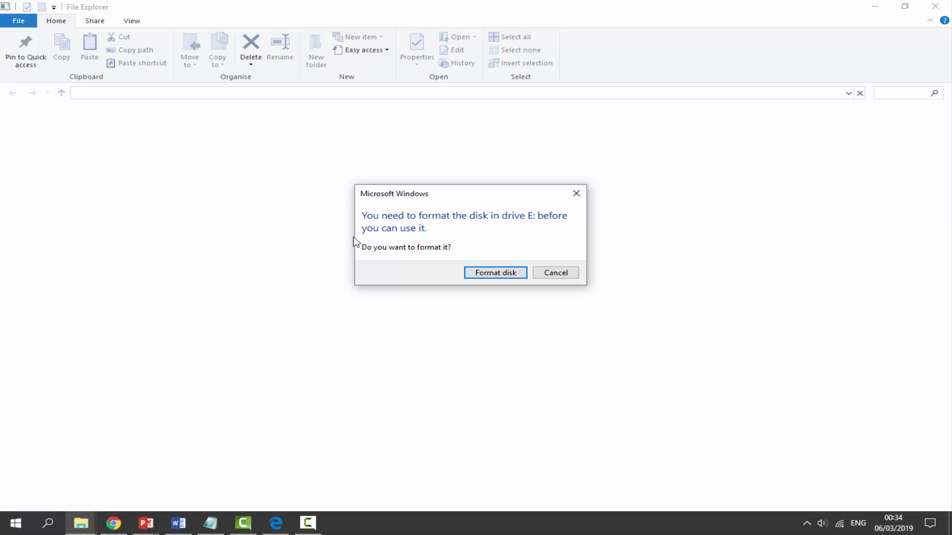
key(Return)
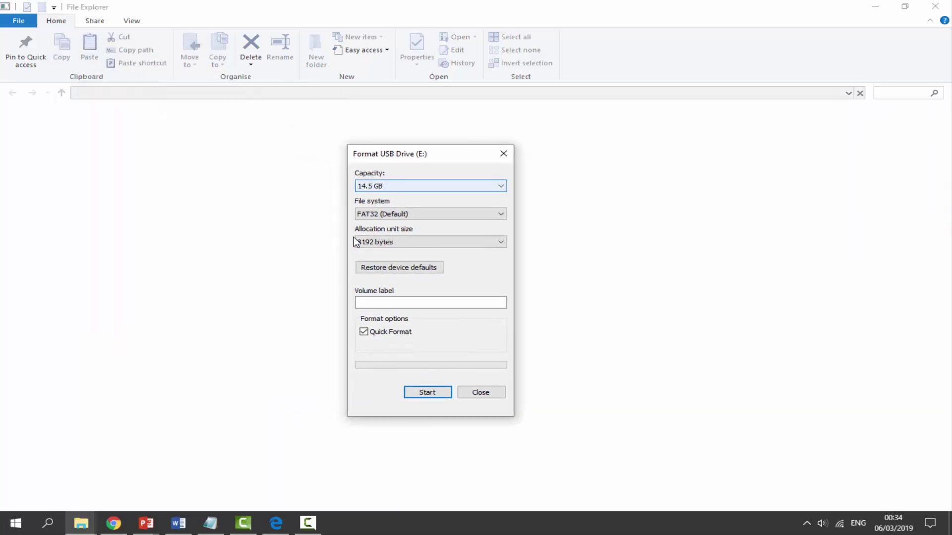
key(Tab)
key(alt+Down)
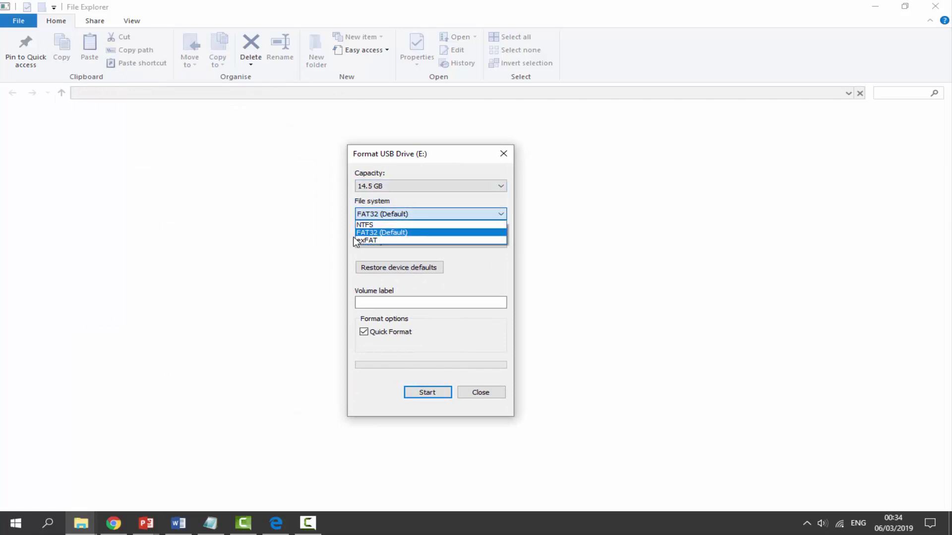
key(Down)
key(Return)
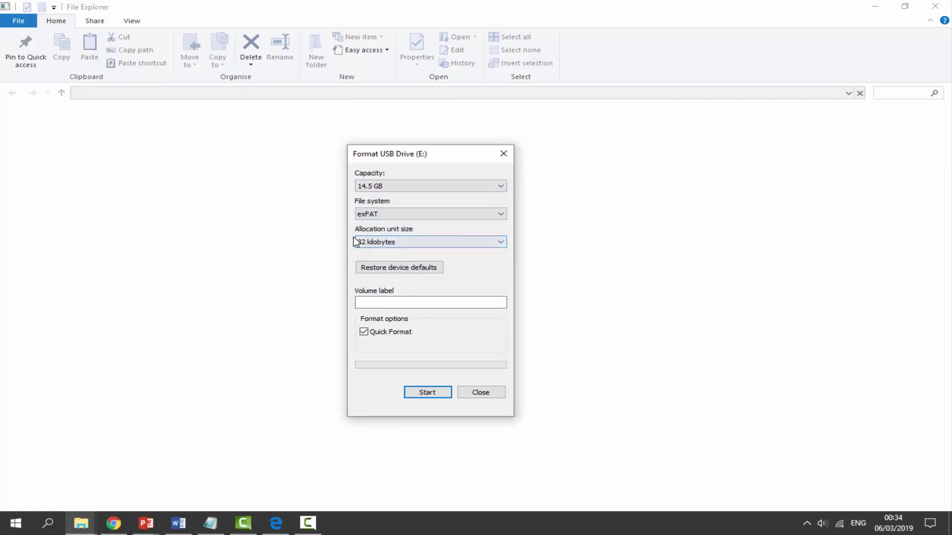
key(alt+Down)
key(Home)
key(Return)
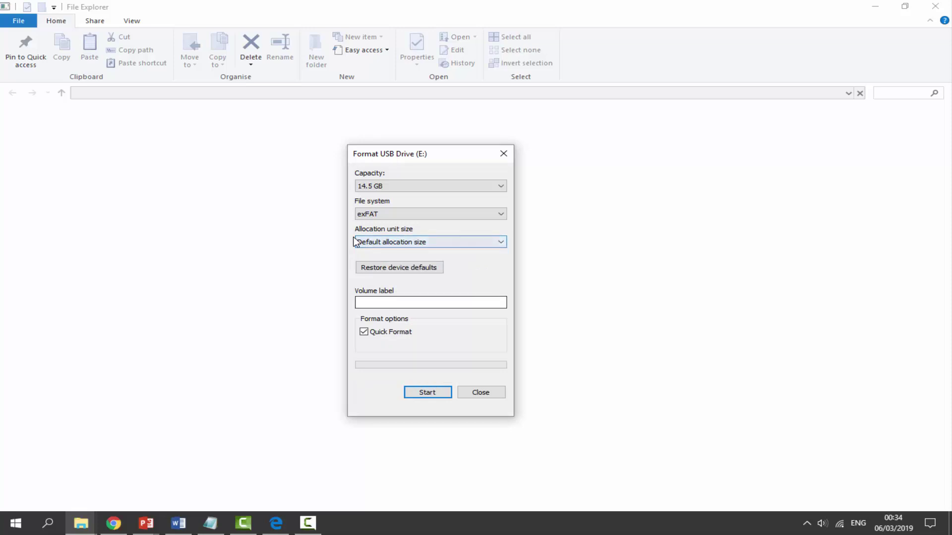
Run the quick format of drive E:, accept the data-erase warning and close the format dialog.
key(Tab)
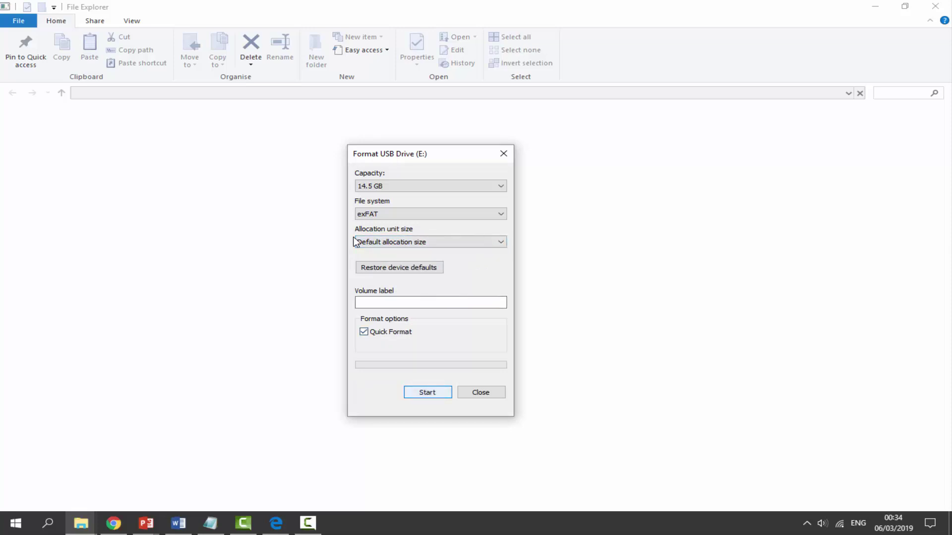
key(Return)
key(Return)
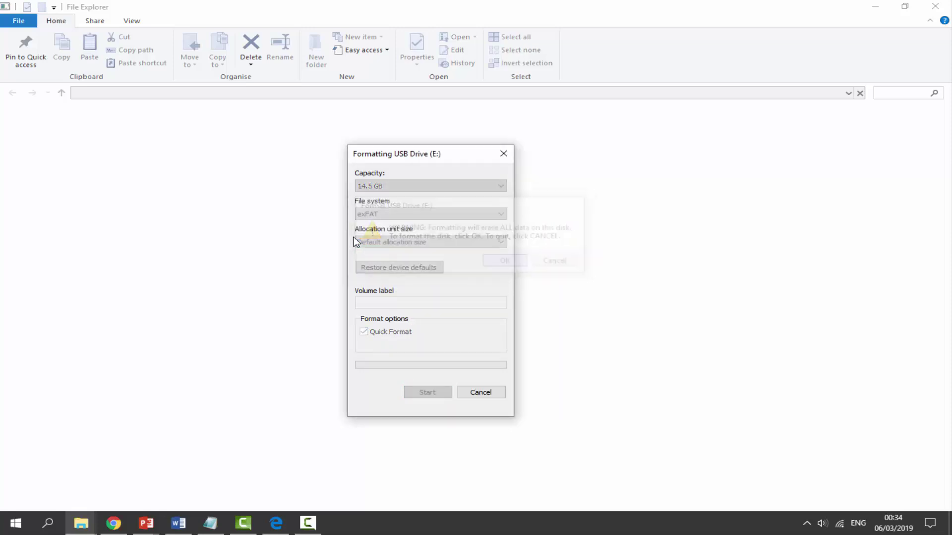
key(Return)
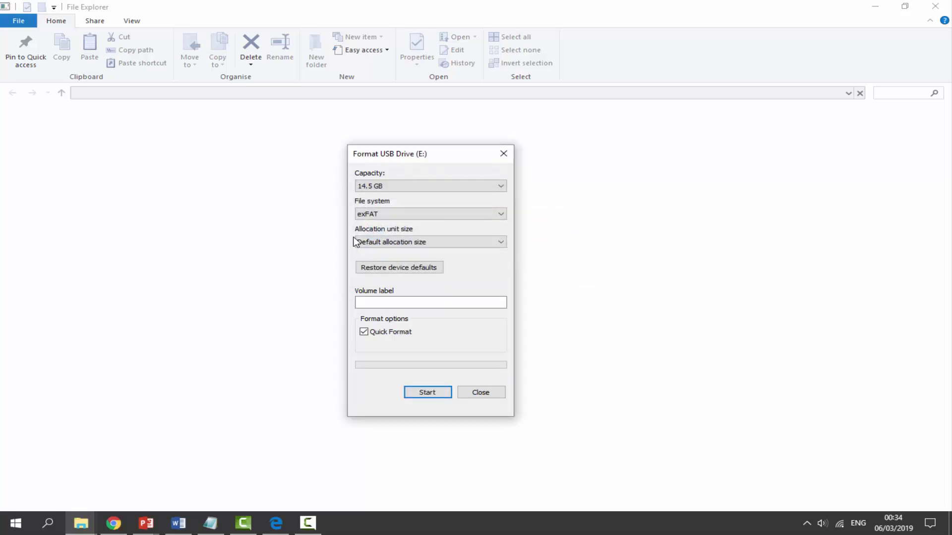
key(Escape)
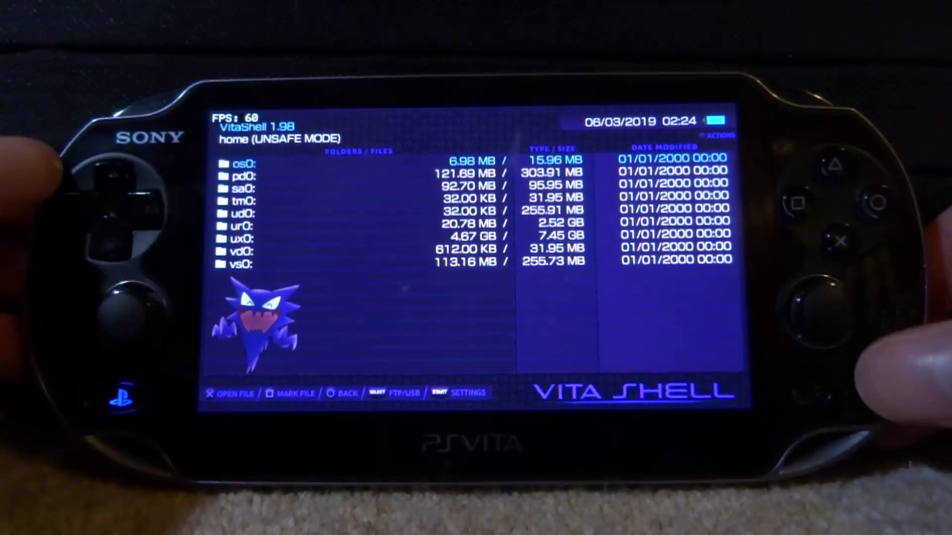
Check in VitaShell's main settings that USB device is Memory Card and SELECT button is USB, and start the USB connection.
key(Down)
key(Down)
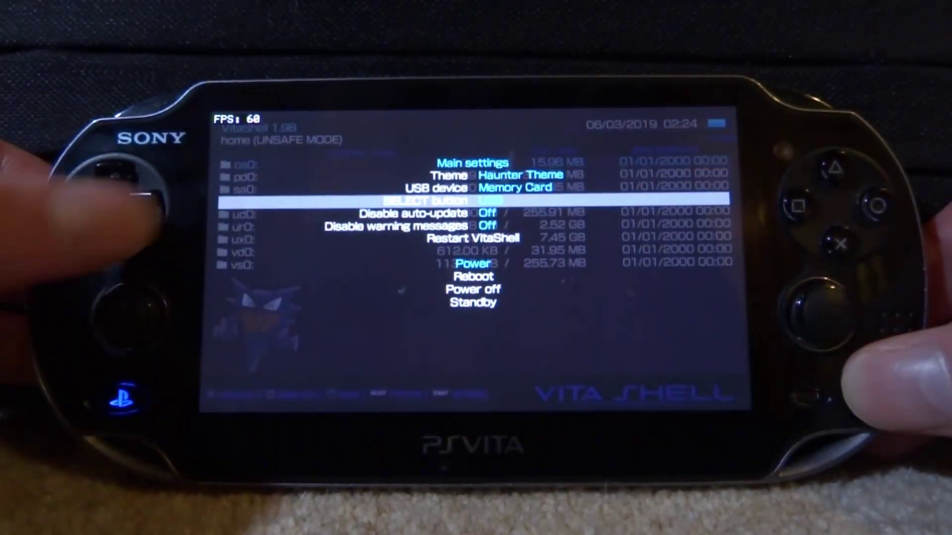
key(Escape)
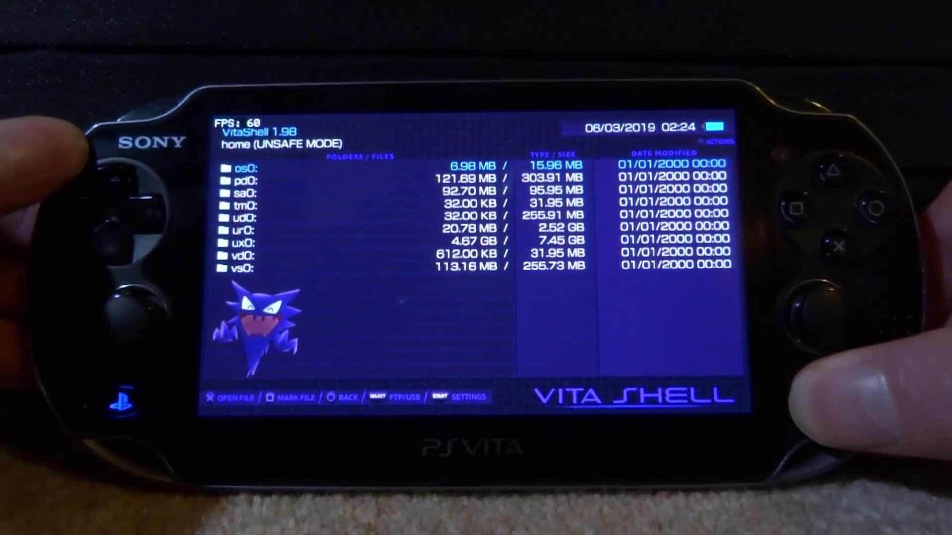
key(Tab)
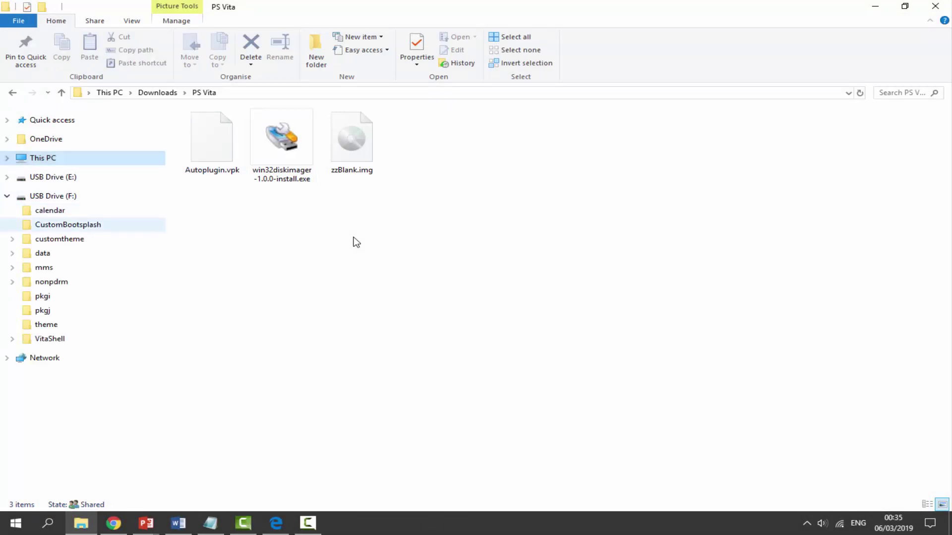
Copy Autoplugin.vpk from the PS Vita downloads folder to USB Drive (F:) and open that drive.
key(Tab)
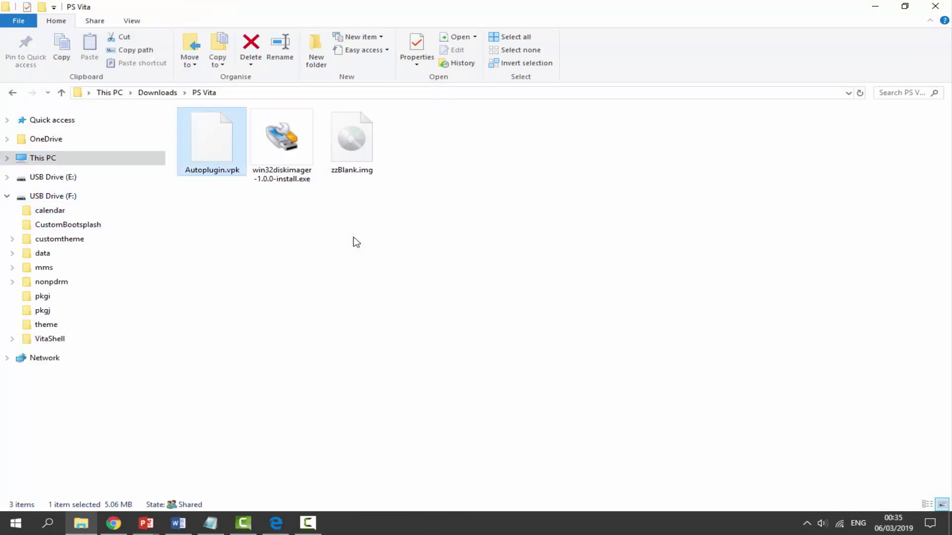
drag(211, 141, 141, 198)
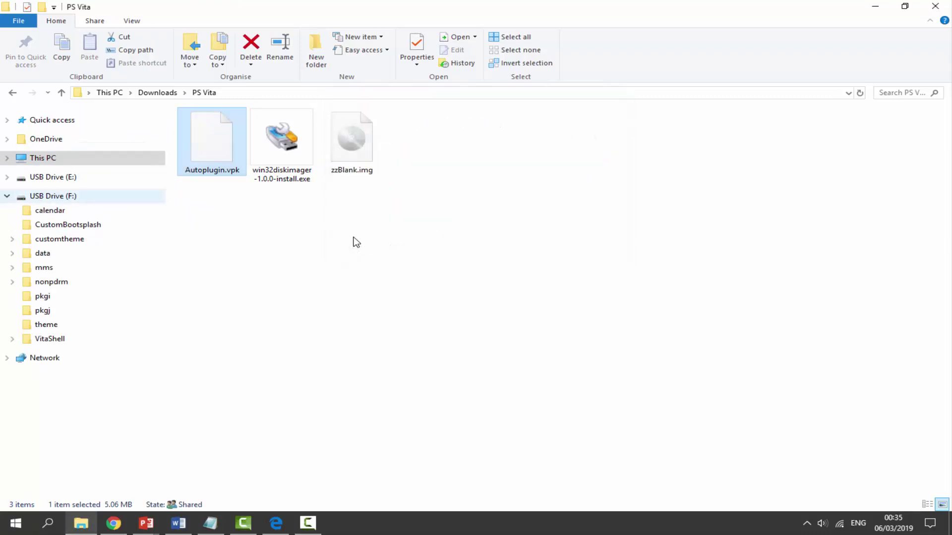
click(54, 196)
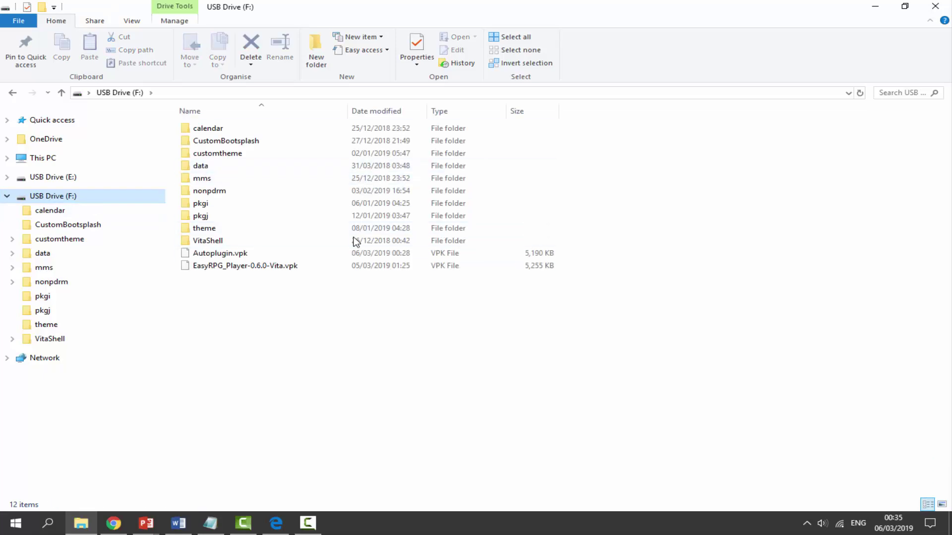
Enable showing hidden files, folders and drives in the Folder Options and apply the change.
key(alt+v)
key(y)
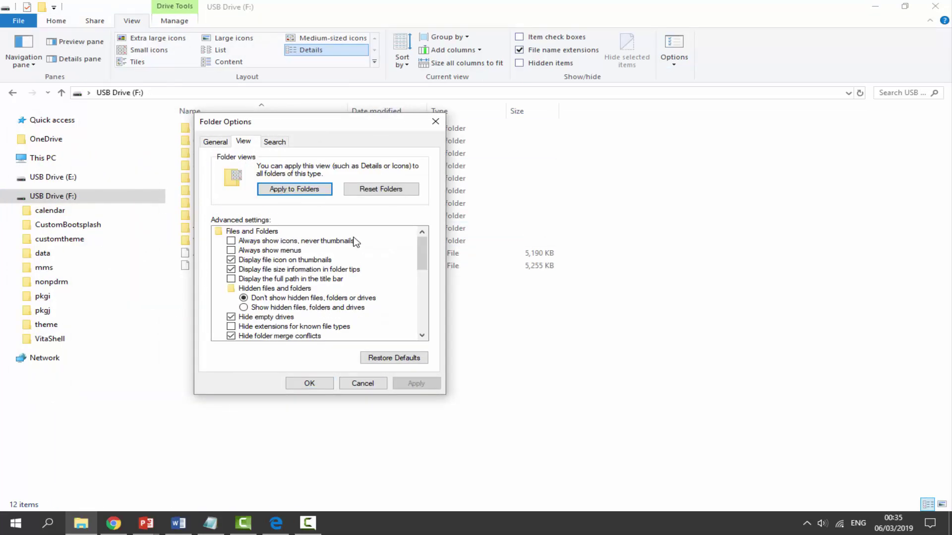
scroll(355, 241, down, 3)
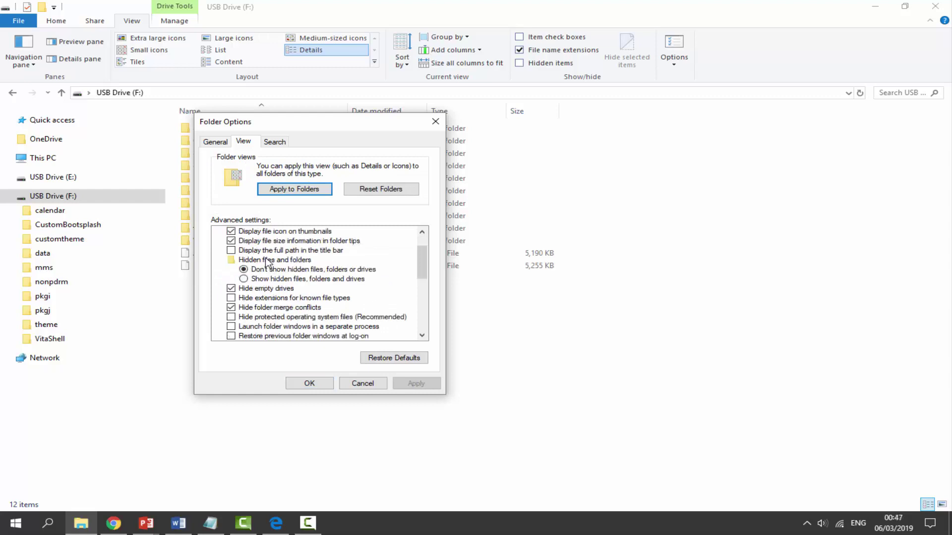
click(244, 280)
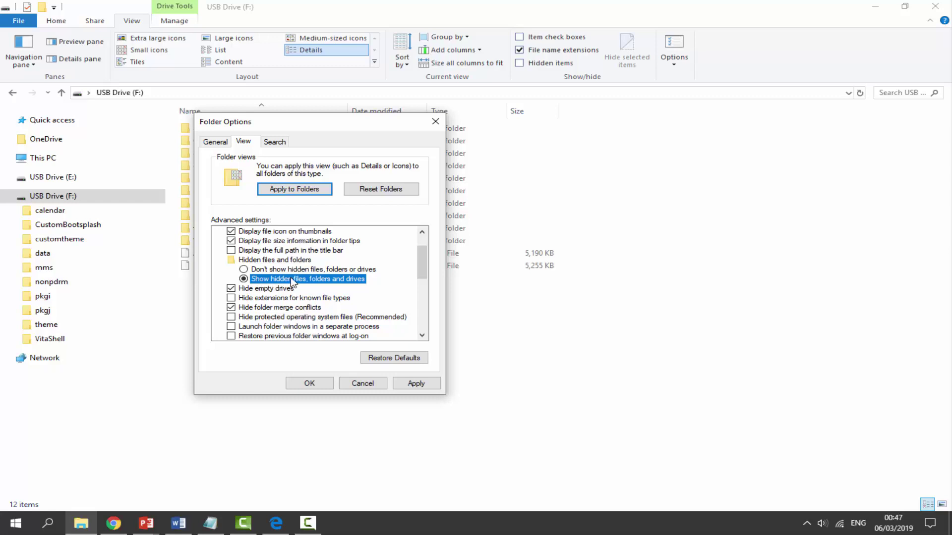
click(410, 385)
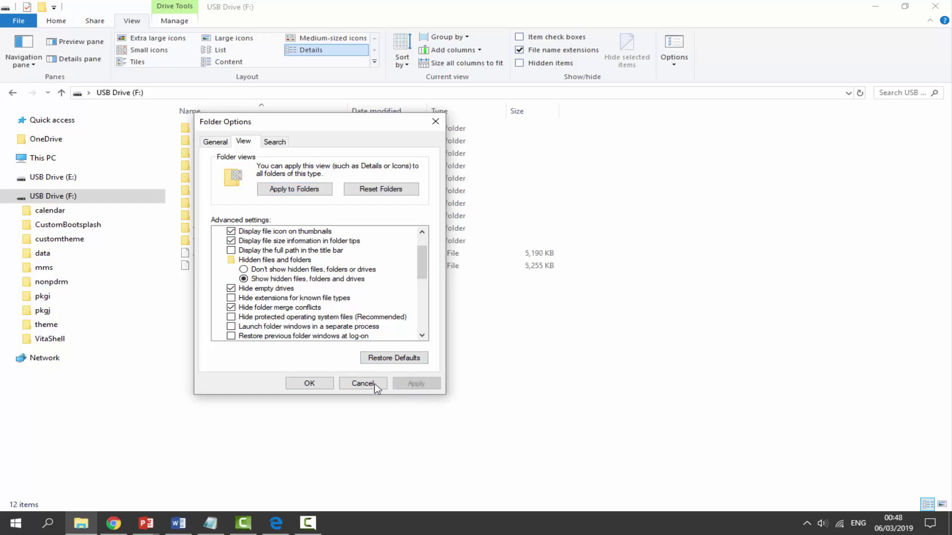
click(323, 384)
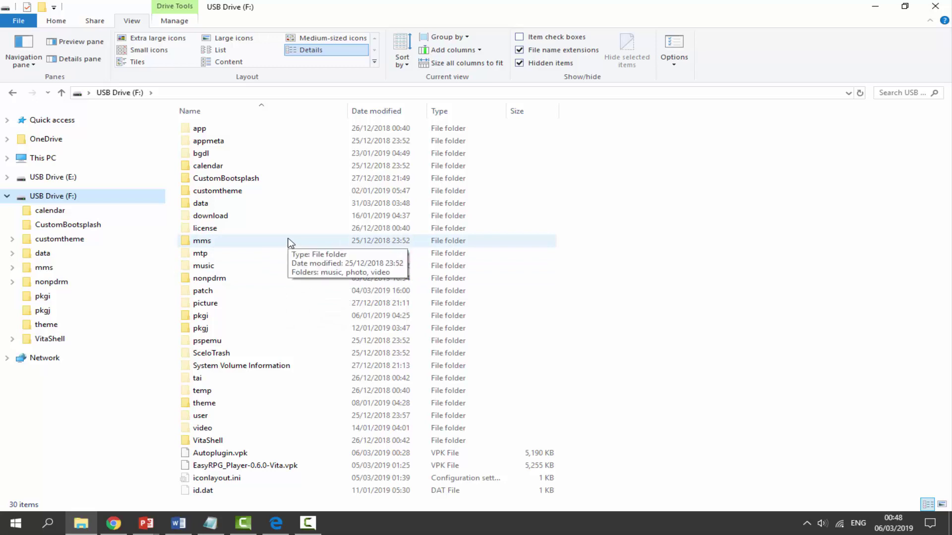
Toggle the display of hidden items on USB Drive (F:) off and back on.
click(520, 63)
click(520, 63)
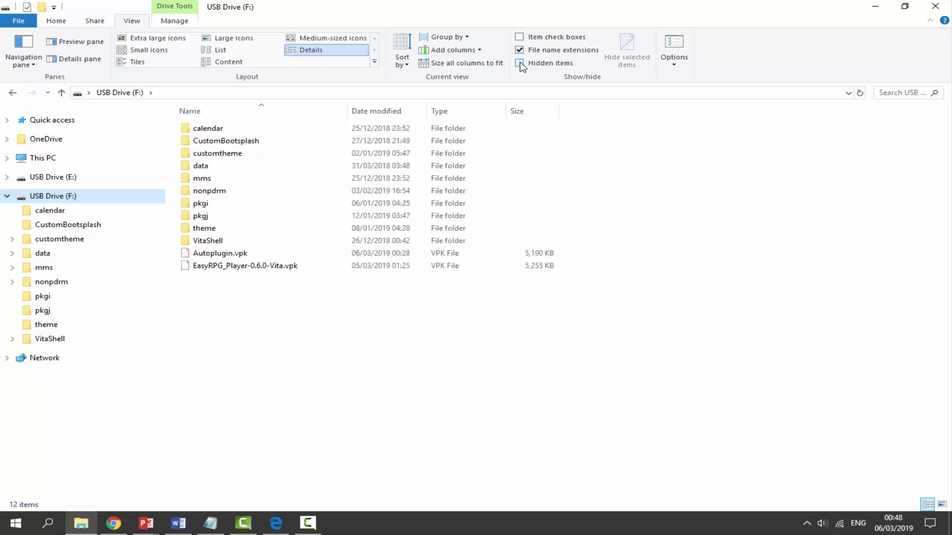
click(520, 63)
click(520, 63)
click(520, 63)
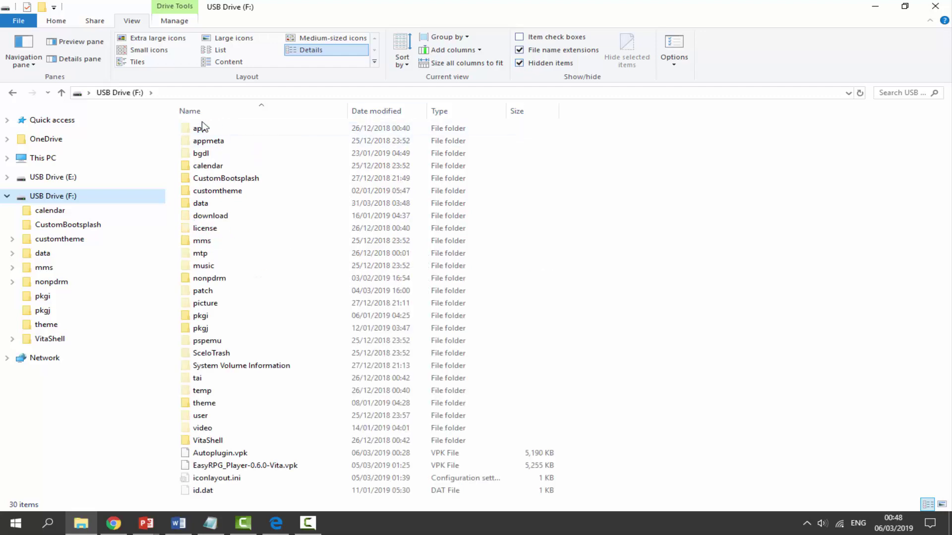
Copy all files and folders from USB Drive (F:) to USB Drive (E:), replacing the files with the same names.
drag(174, 127, 316, 498)
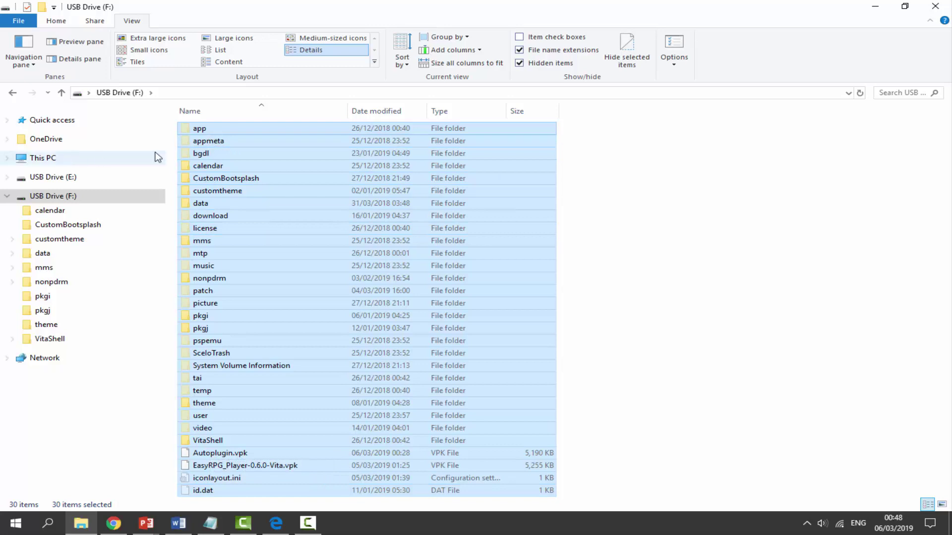
drag(214, 131, 114, 181)
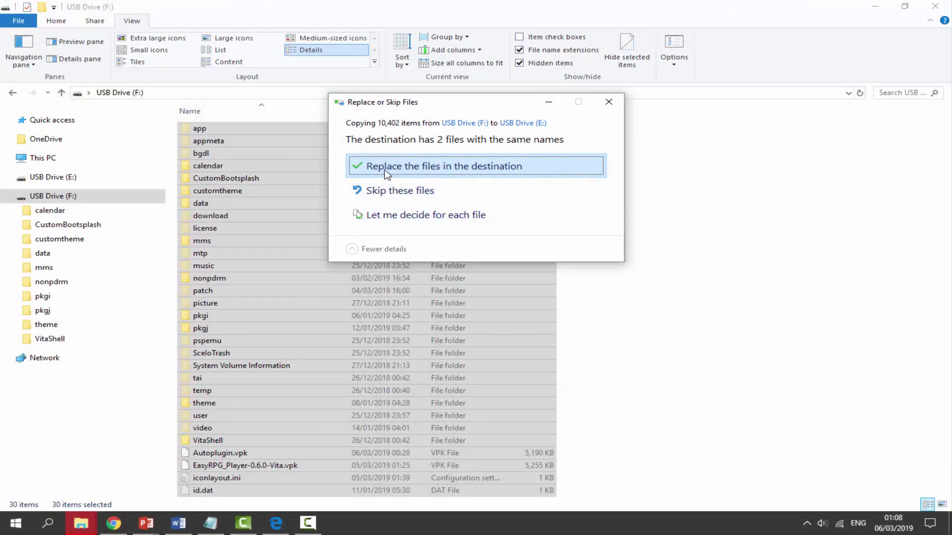
click(424, 175)
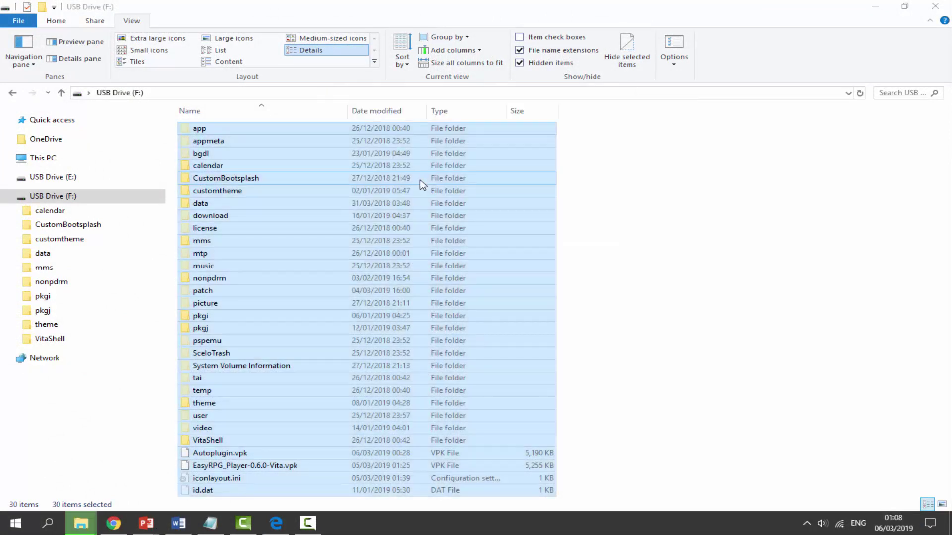
Collapse USB Drive (F:), open USB Drive (E:) to view the copied contents, and turn off the display of hidden items.
click(7, 197)
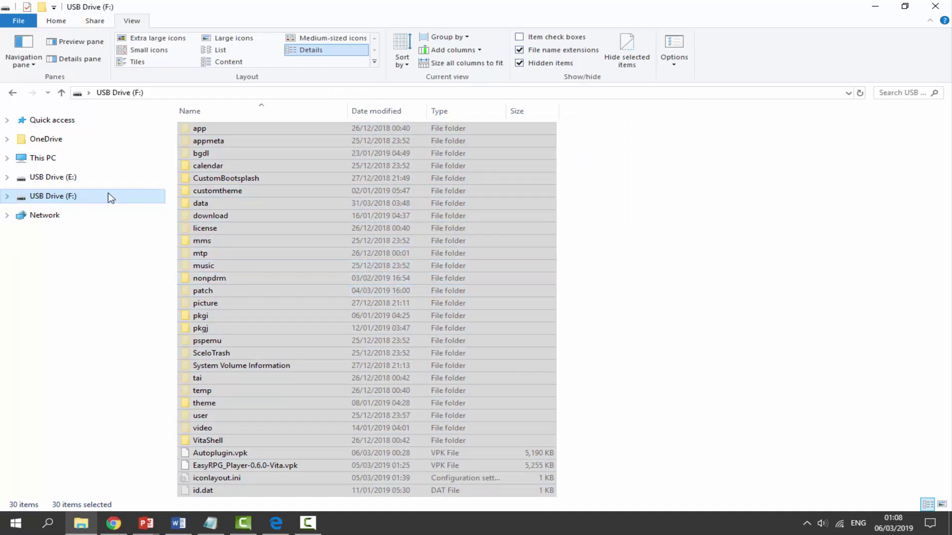
click(63, 179)
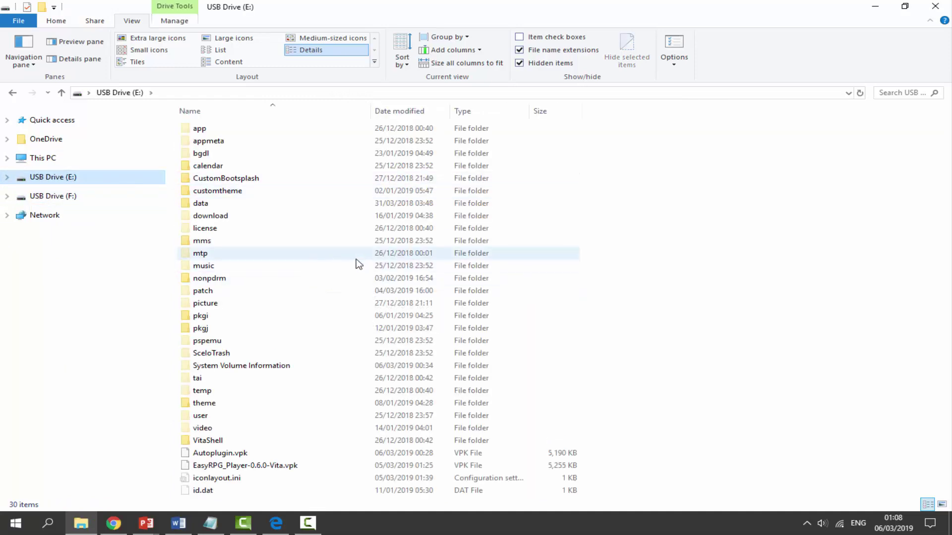
click(519, 64)
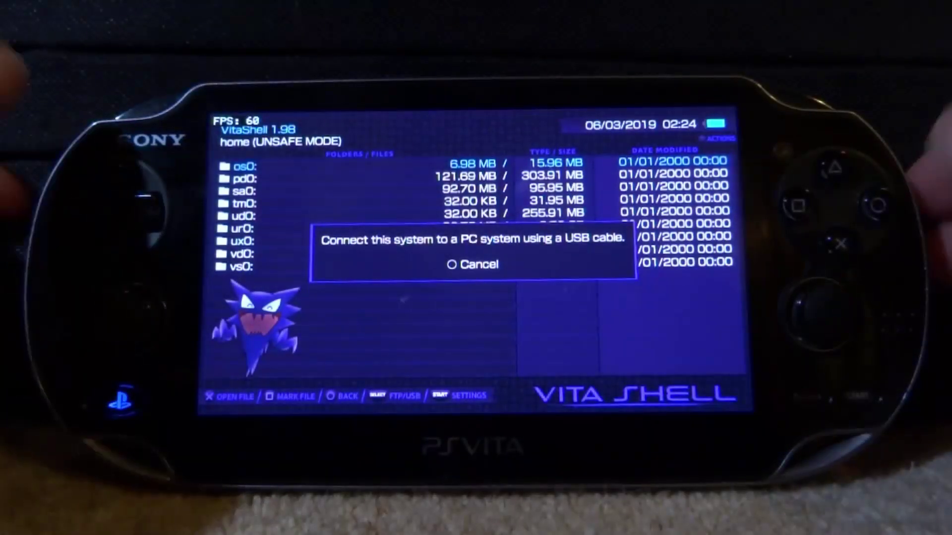
End the USB connection in VitaShell on the PS Vita and open the ux0: partition.
key(Escape)
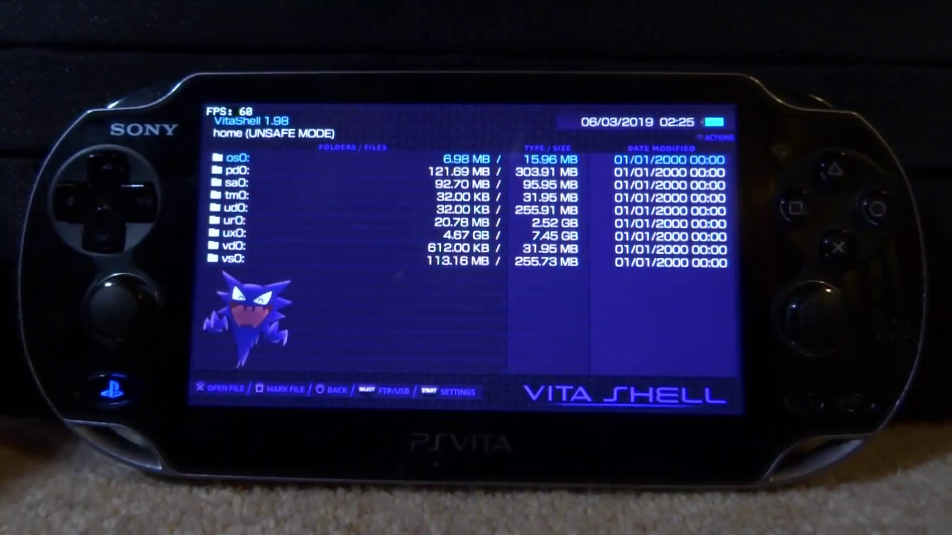
key(Down)
key(Down)
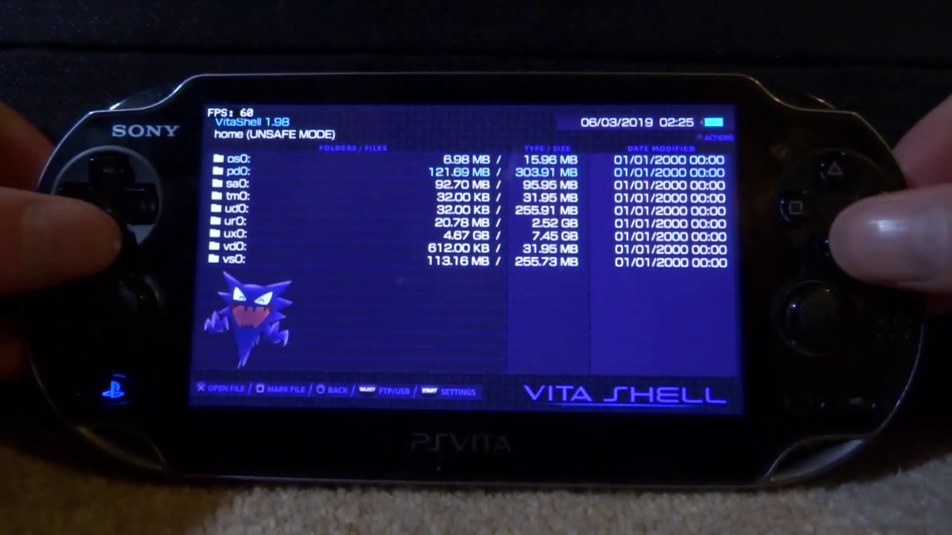
key(Down)
key(Down)
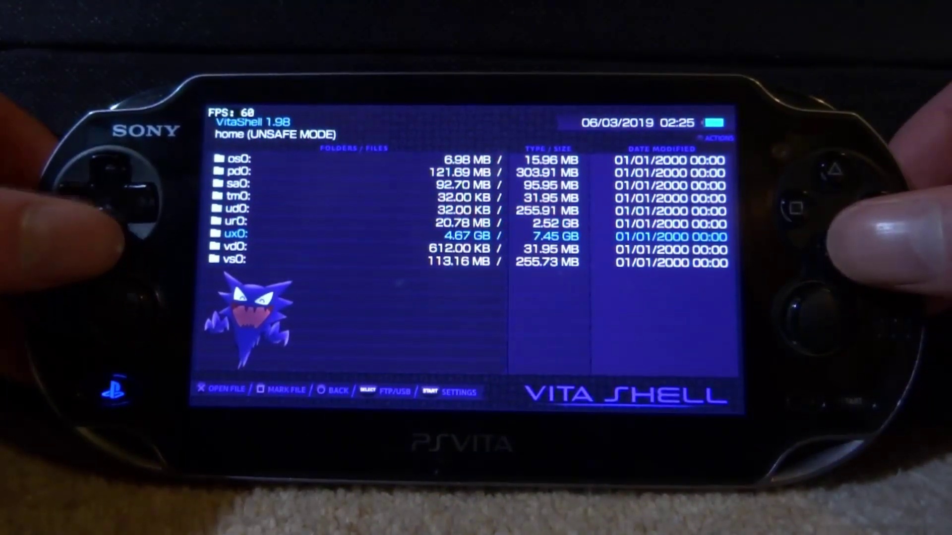
key(Return)
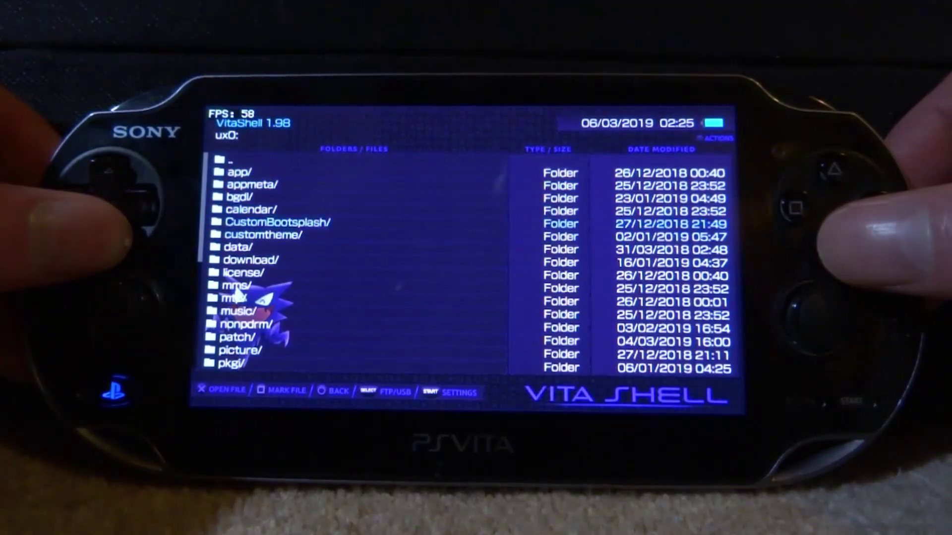
Install Autoplugin.vpk from ux0:, accepting the extended permissions request, and return to the partition list.
key(Down)
key(Down)
key(Down)
key(Down)
key(Down)
key(Down)
key(Down)
key(Down)
key(Down)
key(Down)
key(Down)
key(Down)
key(Down)
key(Down)
key(Down)
key(Down)
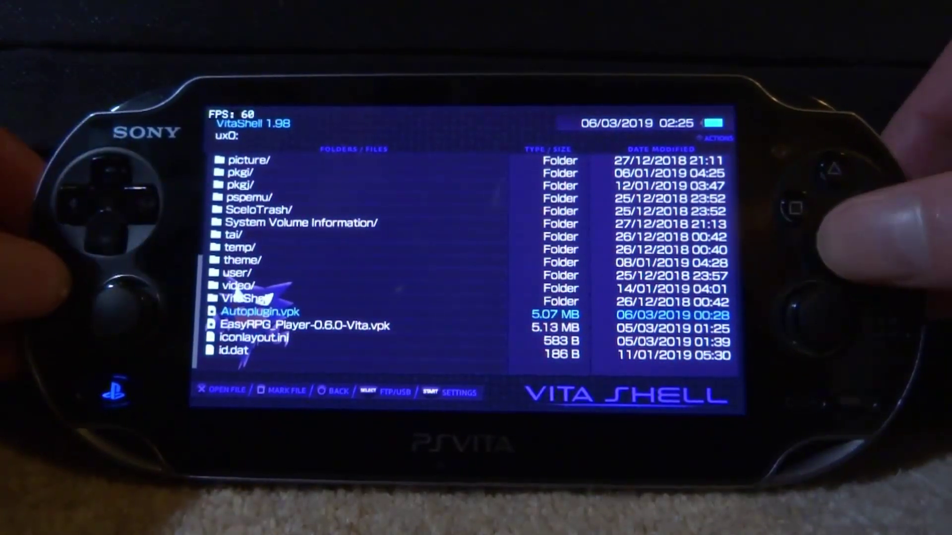
key(Return)
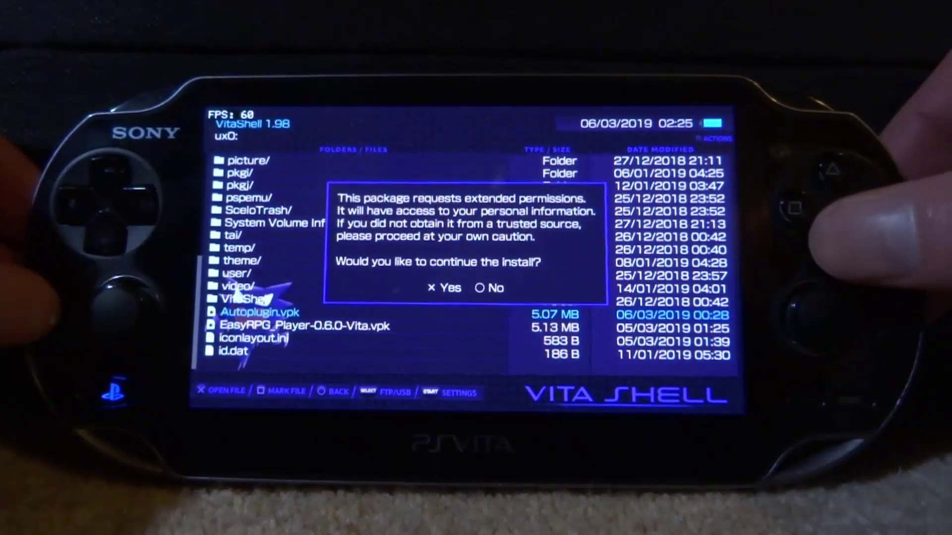
key(Return)
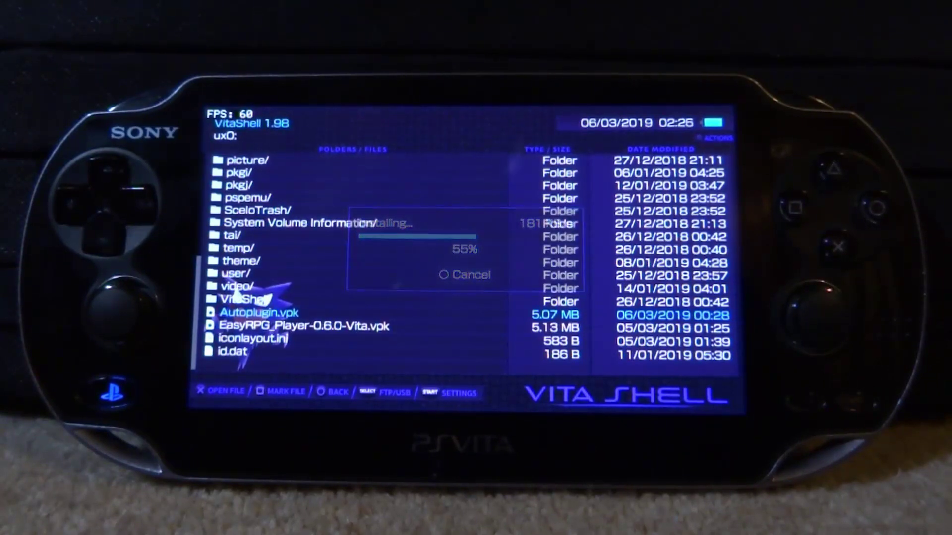
key(Escape)
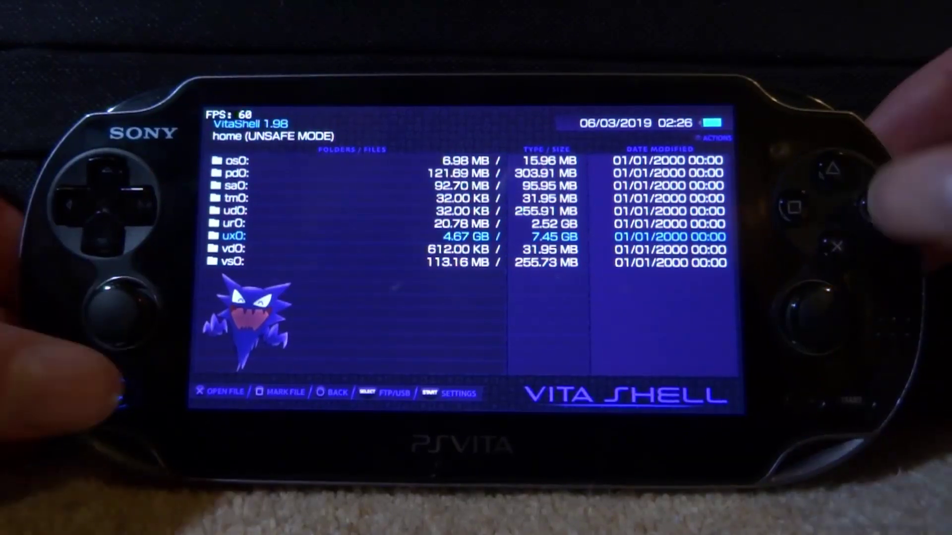
Close VitaShell and start the Autoplugin app from the PS Vita home screen.
key(super)
drag(729, 114, 208, 407)
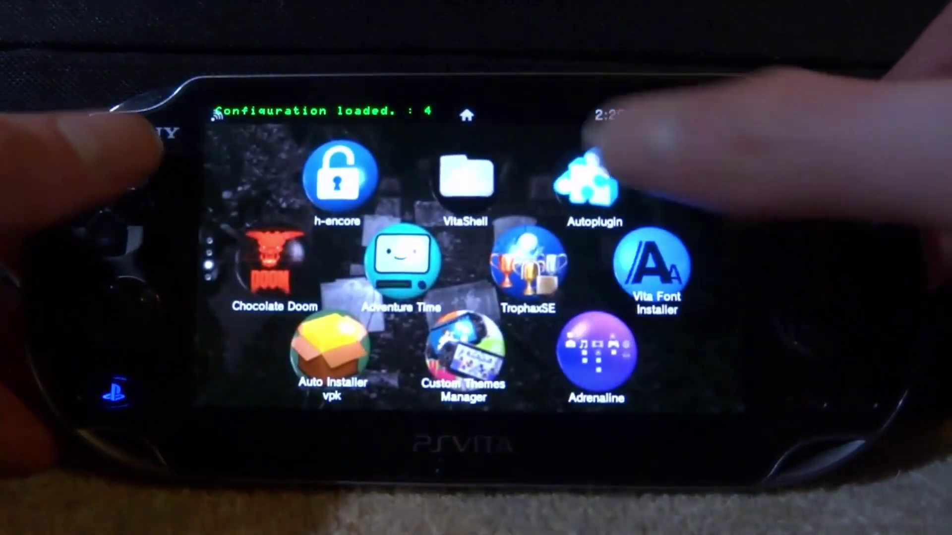
click(585, 183)
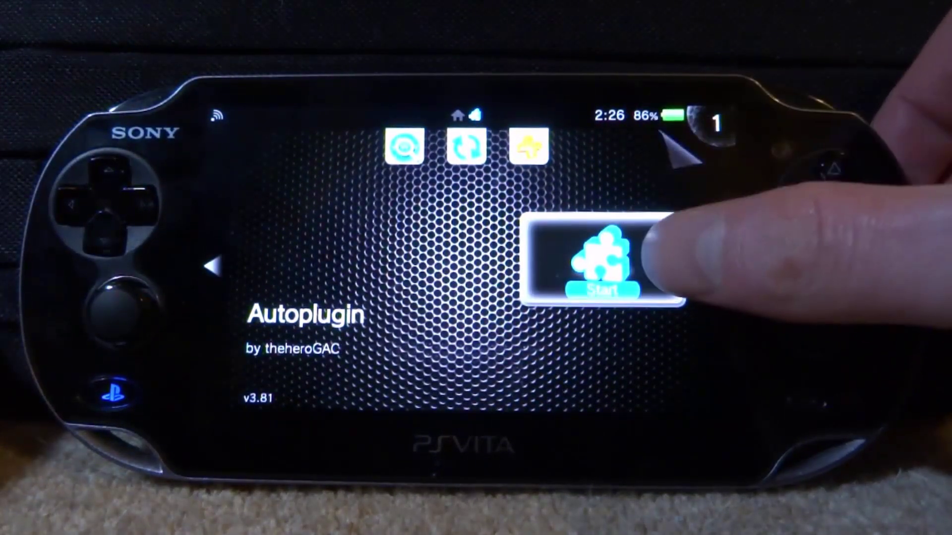
click(603, 287)
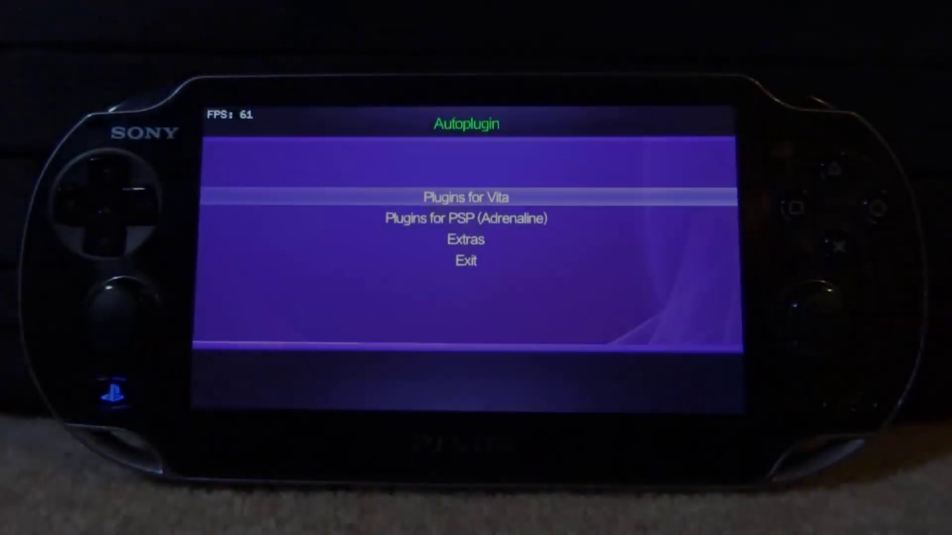